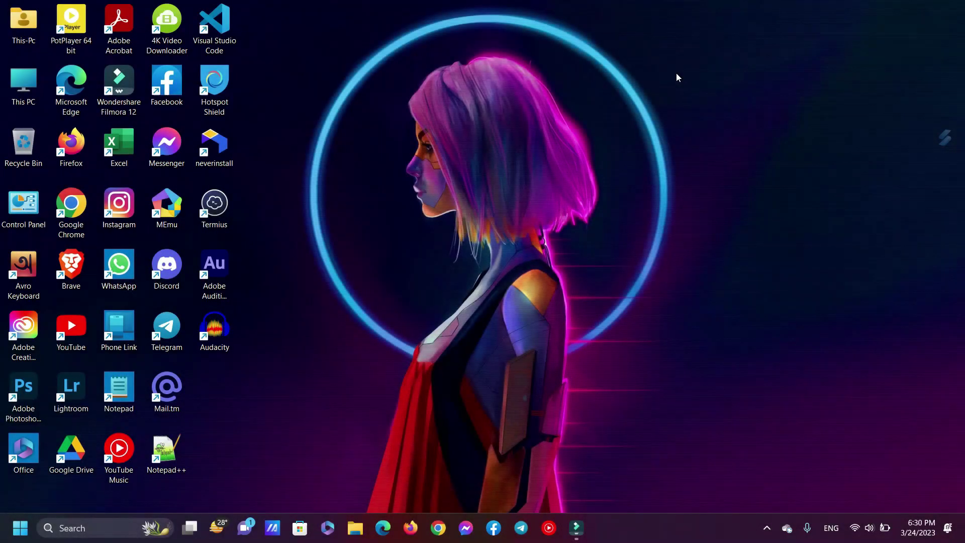
double_click(170, 268)
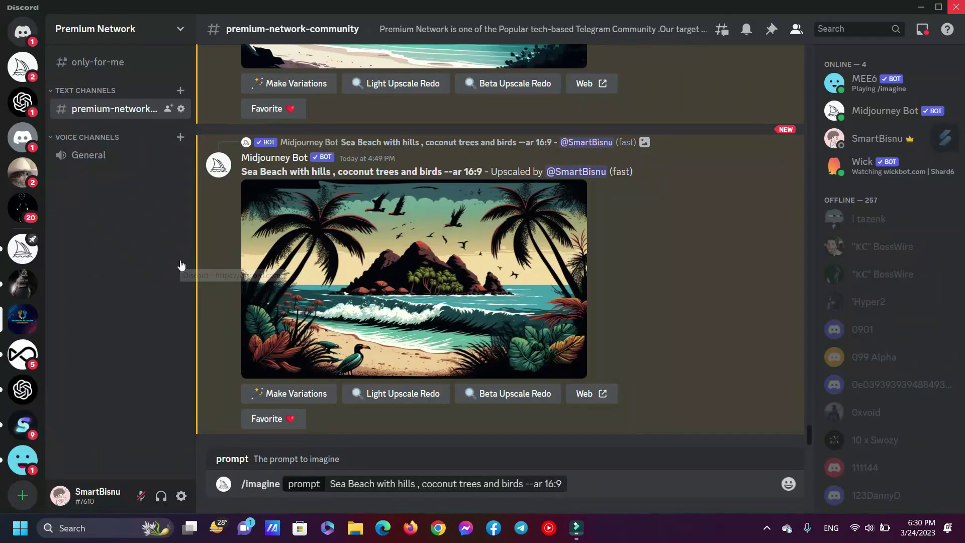
click(843, 111)
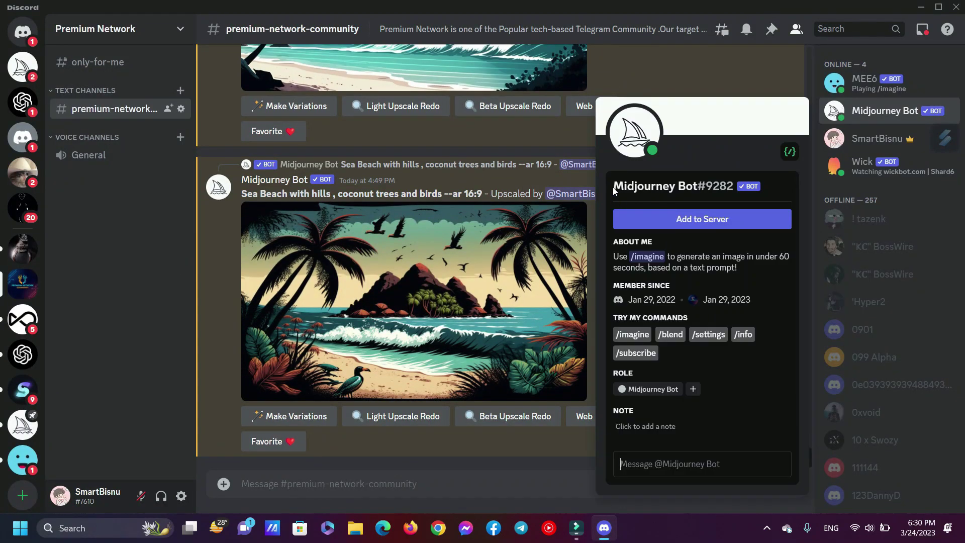
drag(673, 186, 606, 188)
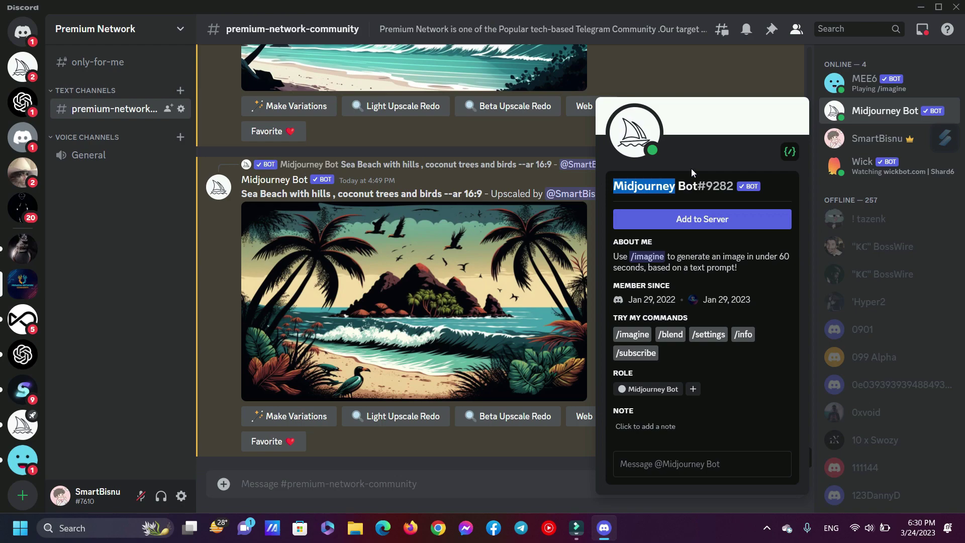
Submit a Midjourney /imagine prompt: half-body cute woman in a black sweatshirt, --ar 2:3
click(746, 82)
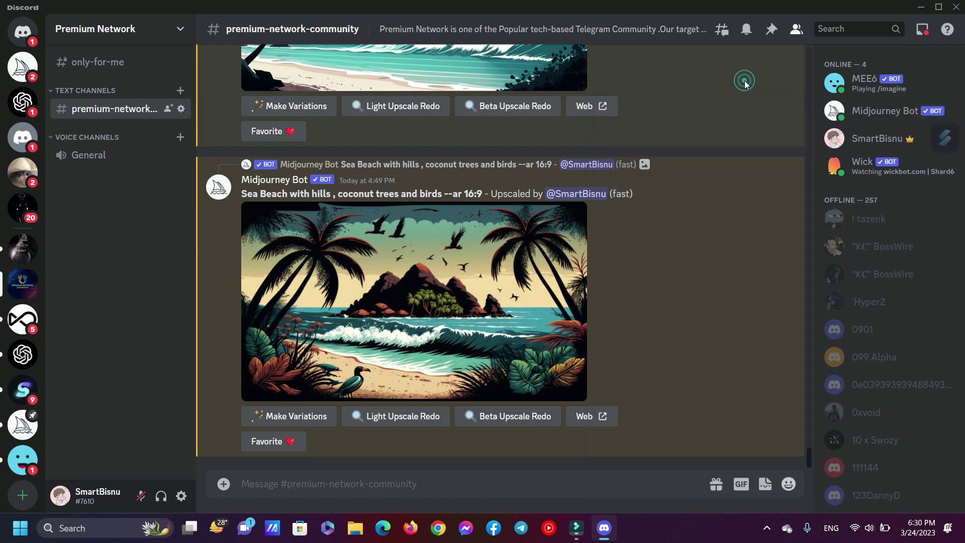
click(411, 486)
text(/im)
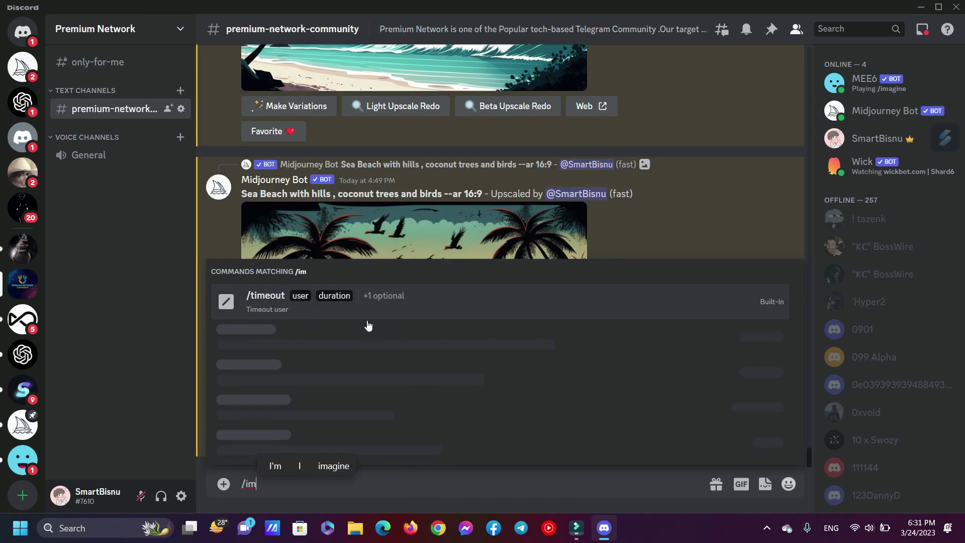
click(298, 295)
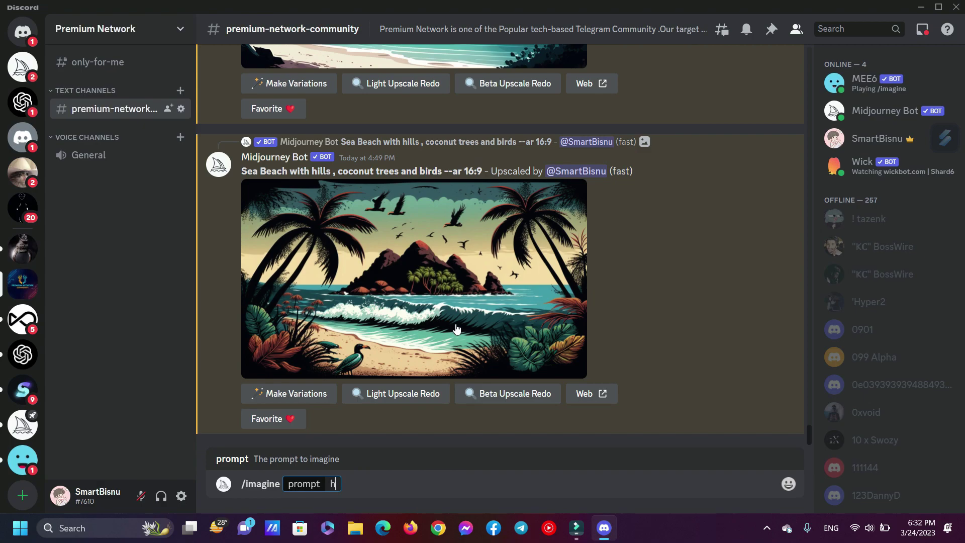
text(alf body portrait cute woma)
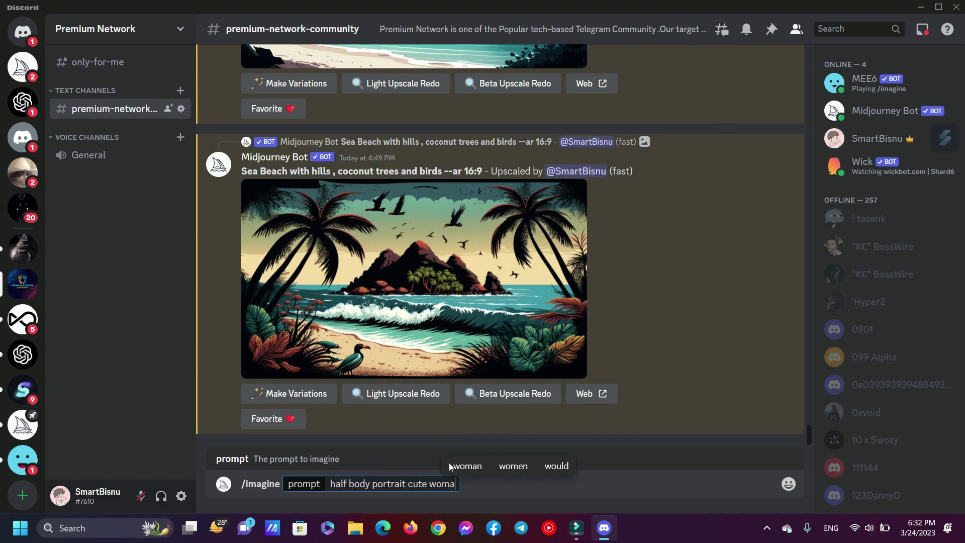
text(n wearing a bla)
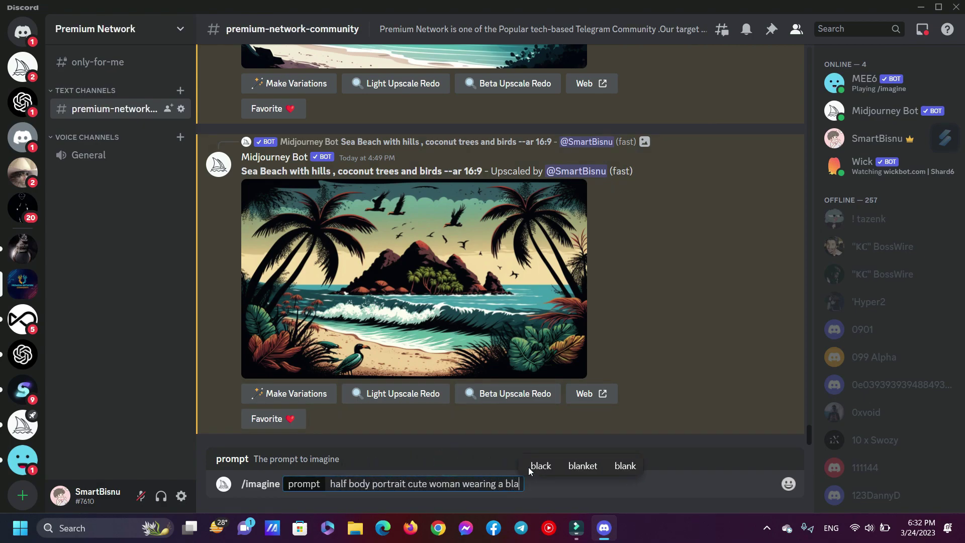
text(ck sweatsh)
click(640, 466)
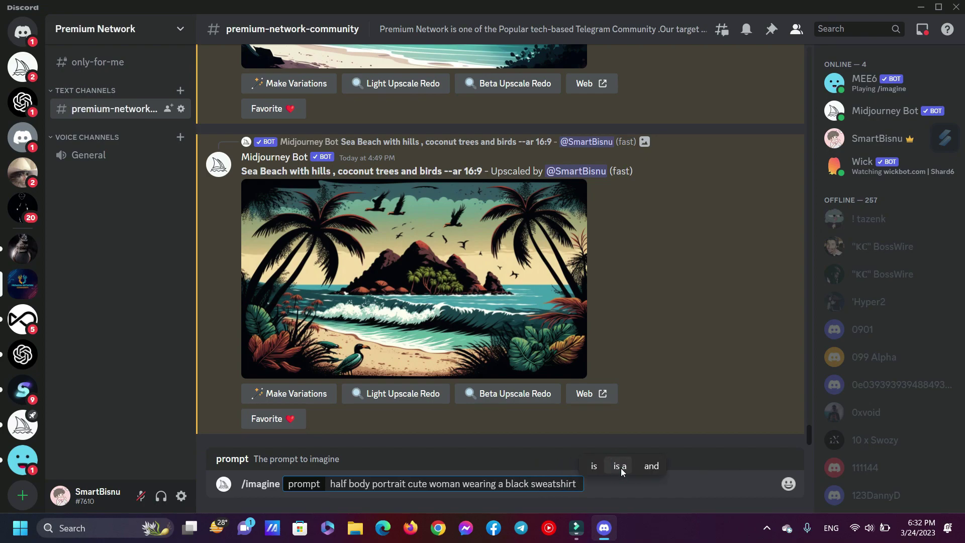
text(semi realistic confide)
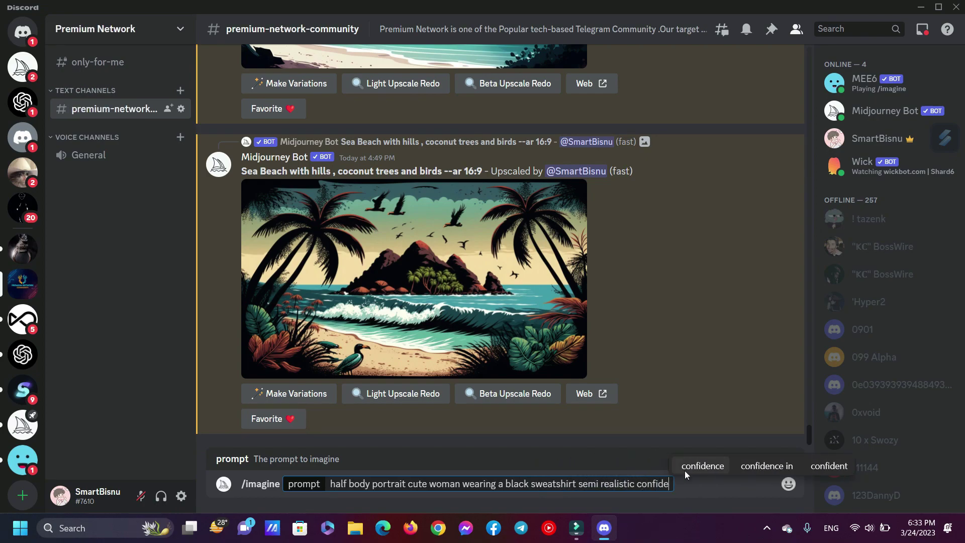
text(nt --ar 2:3)
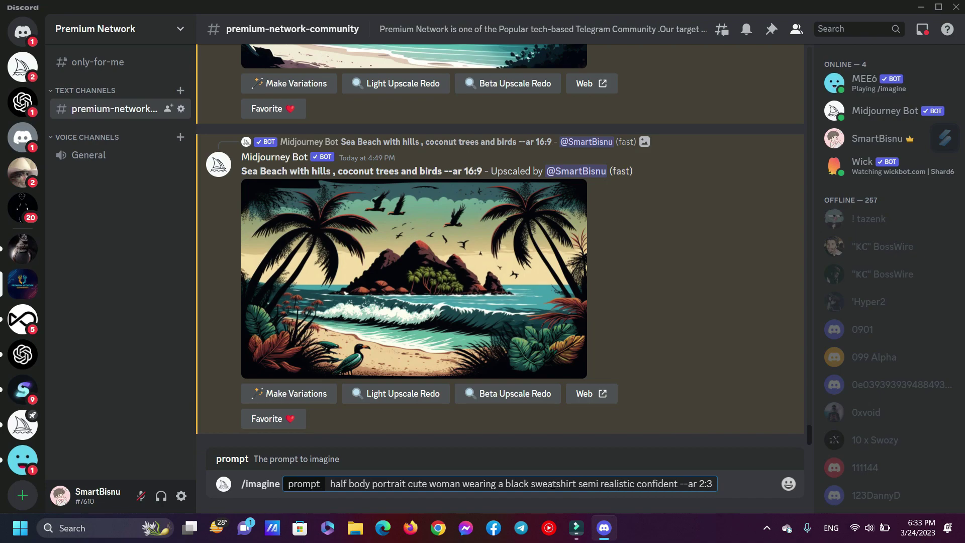
triple_click(553, 485)
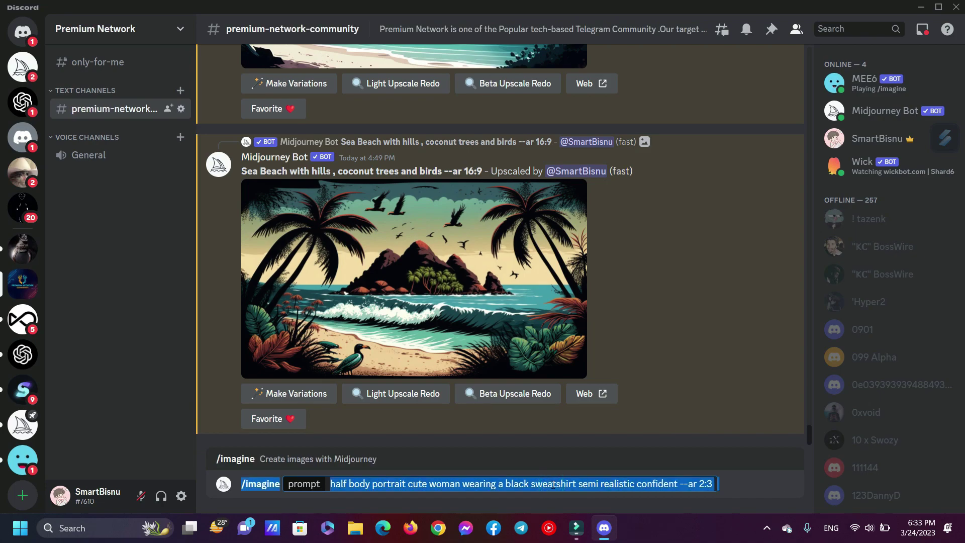
click(506, 477)
key(Return)
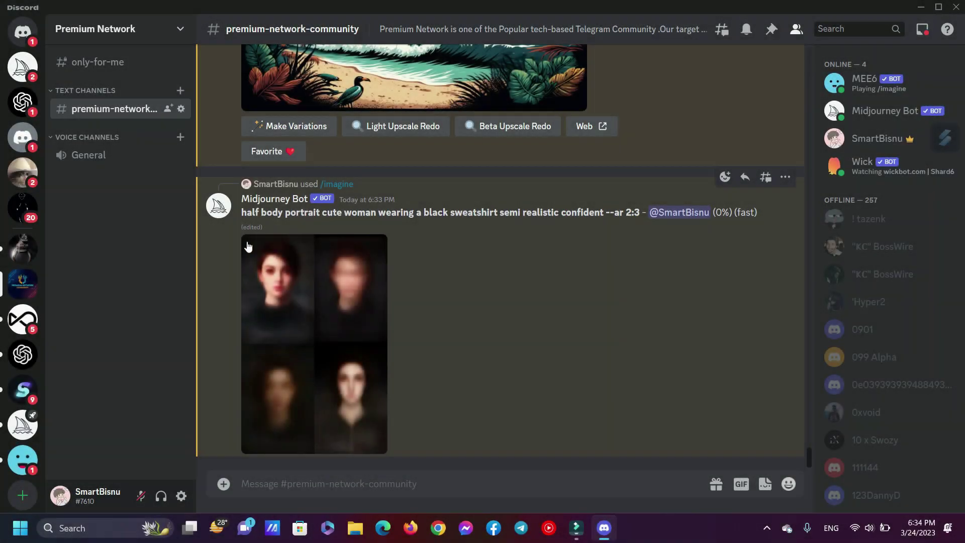
Preview the finished four-portrait grid of the black-sweatshirt woman enlarged, then close it
drag(236, 210, 641, 214)
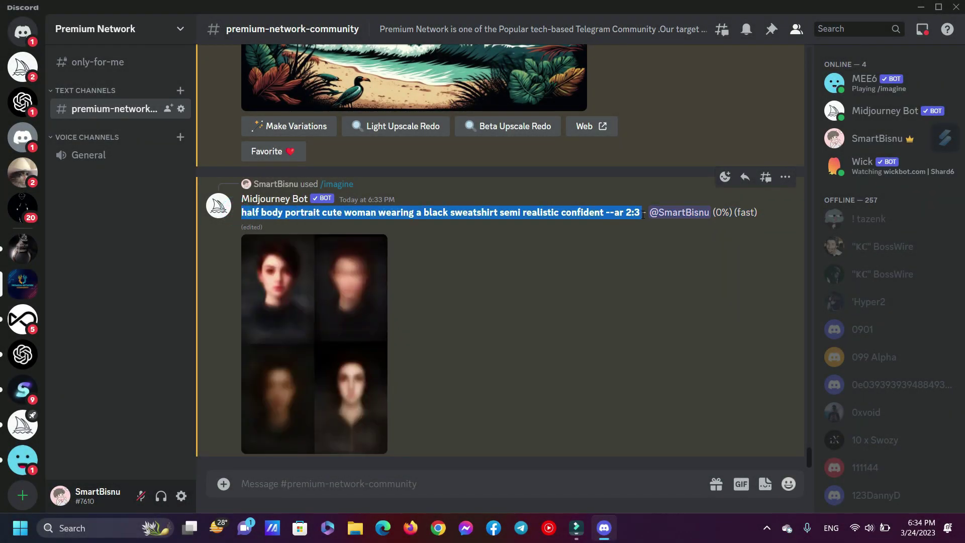
click(597, 227)
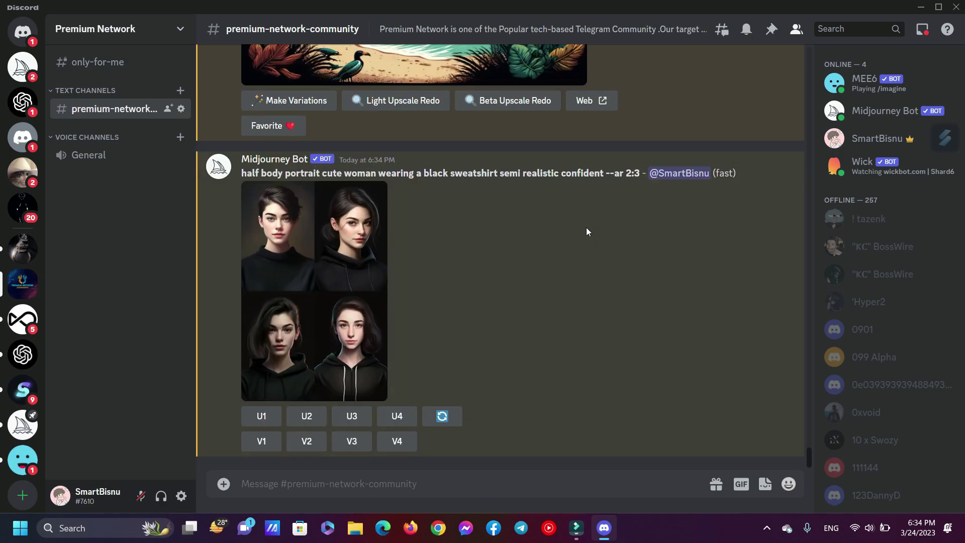
click(338, 250)
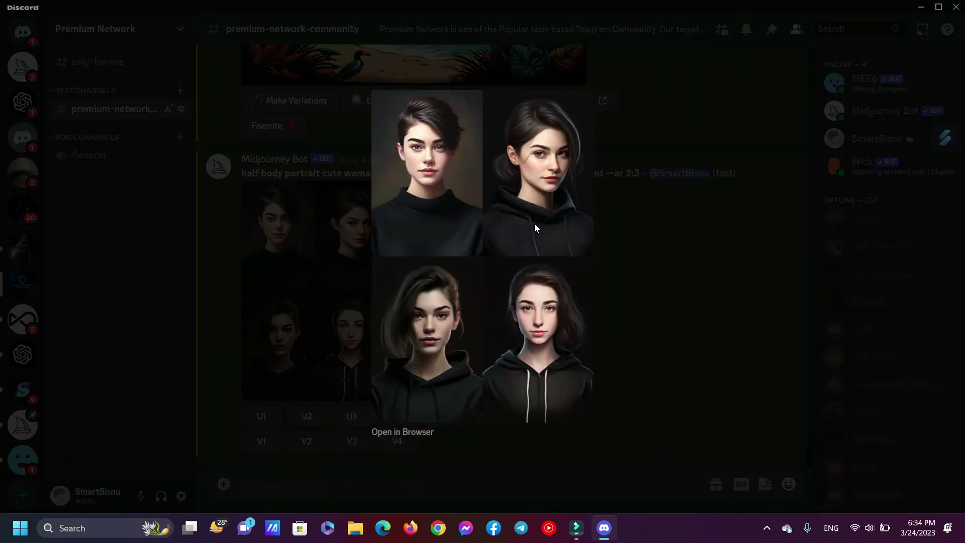
click(719, 249)
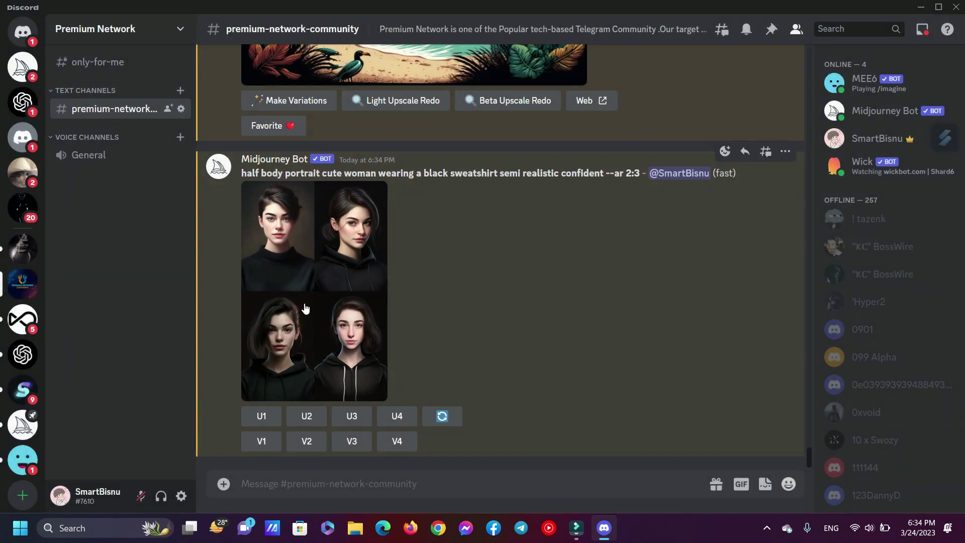
Upscale portrait 1 (U1) and open the upscaled image enlarged
click(267, 417)
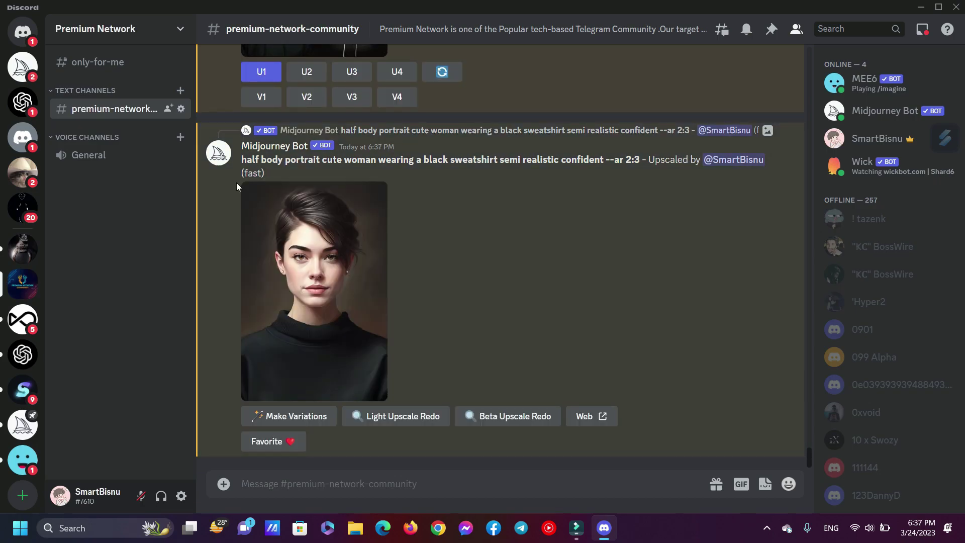
click(332, 300)
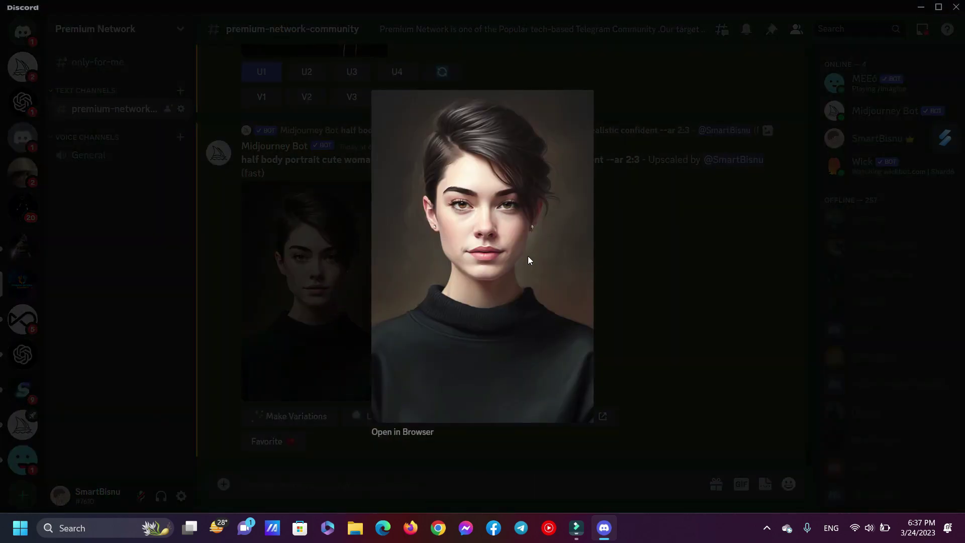
Save the full-resolution portrait from the browser as Woman Avater.png
click(419, 434)
click(381, 229)
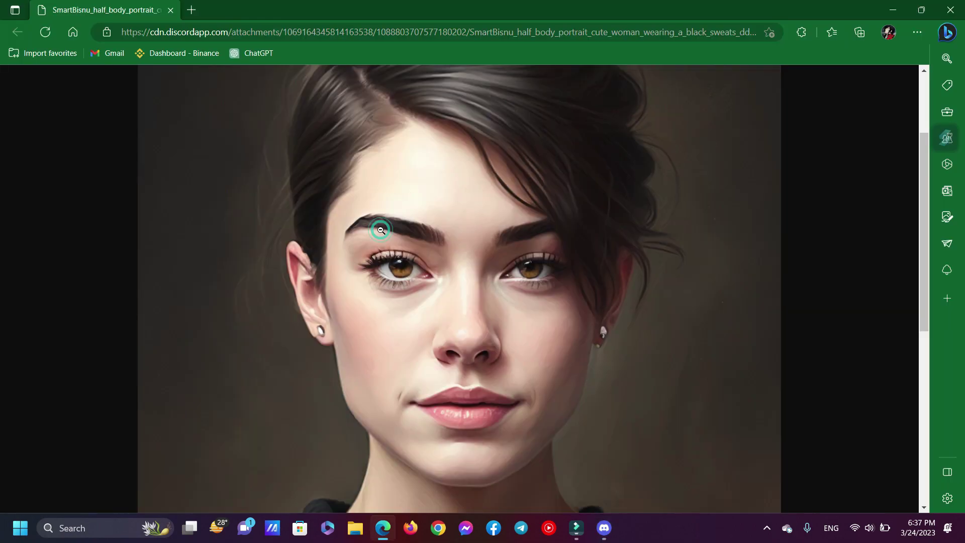
right_click(426, 222)
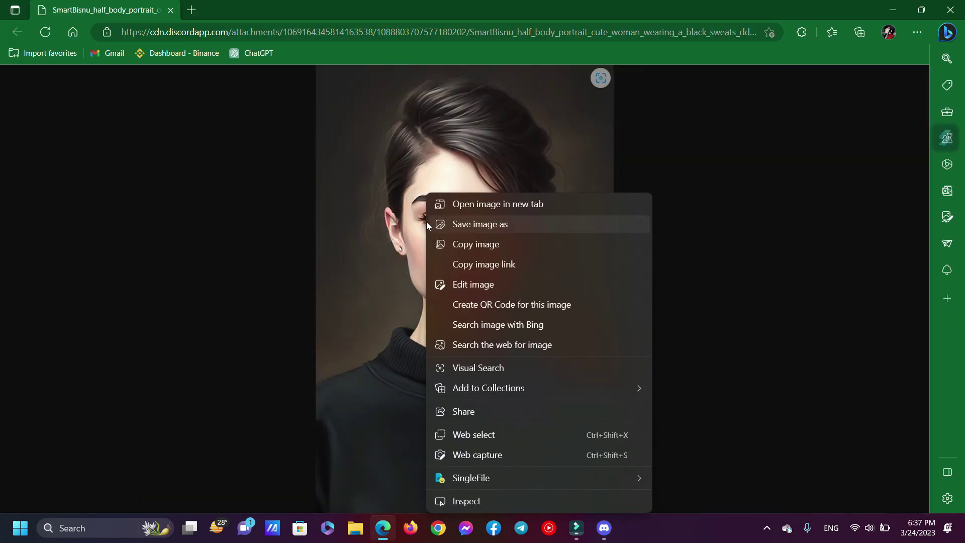
click(502, 224)
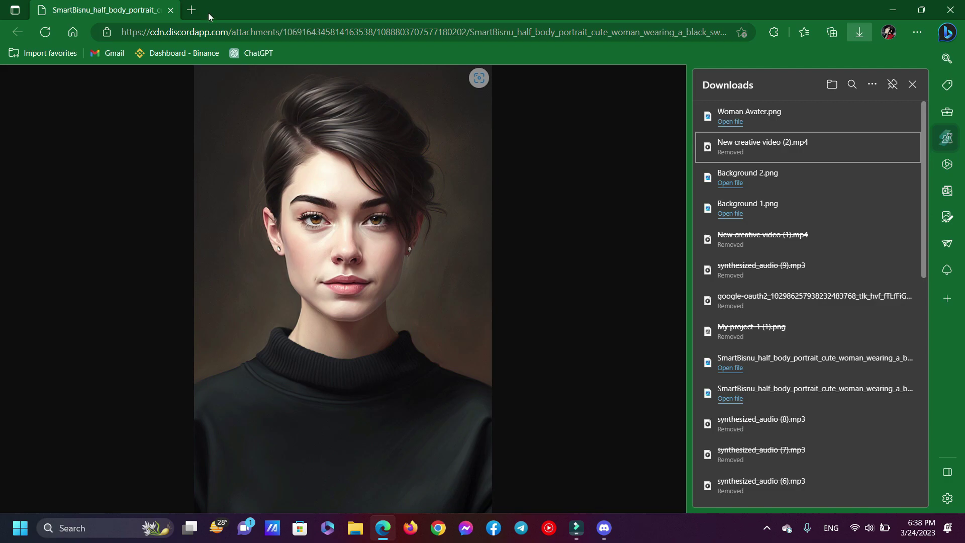
Load express.adobe.com/tools/remove-background in a new tab
click(191, 10)
text(e)
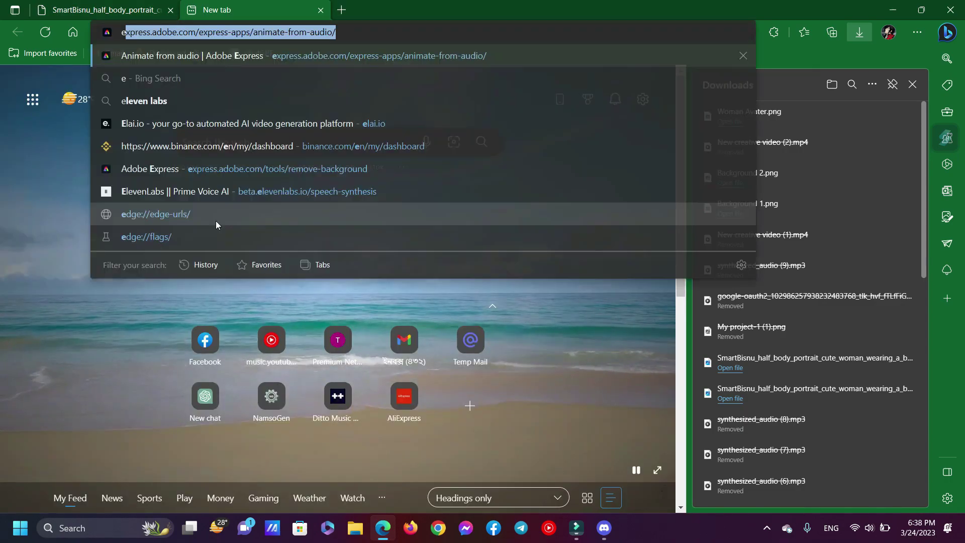
text(xpre)
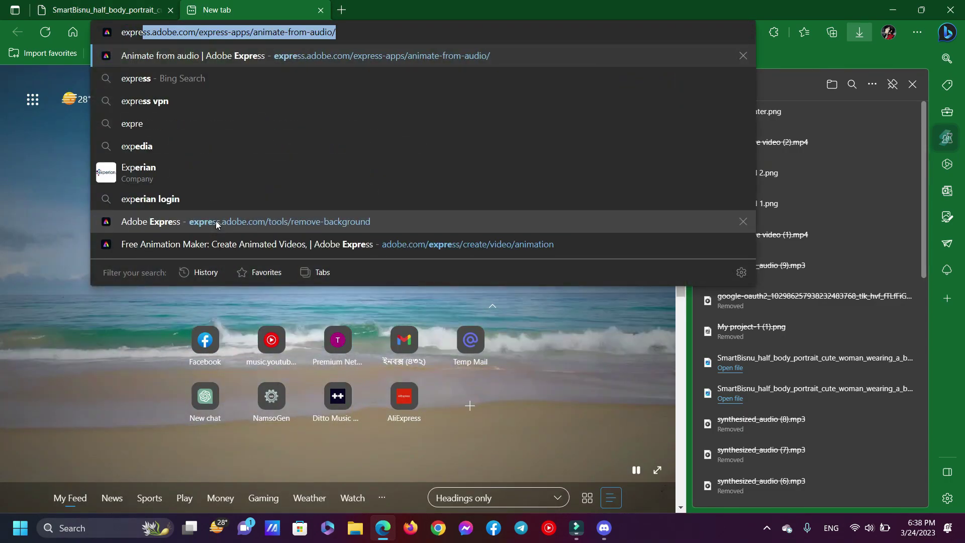
text(ss.adobe.com)
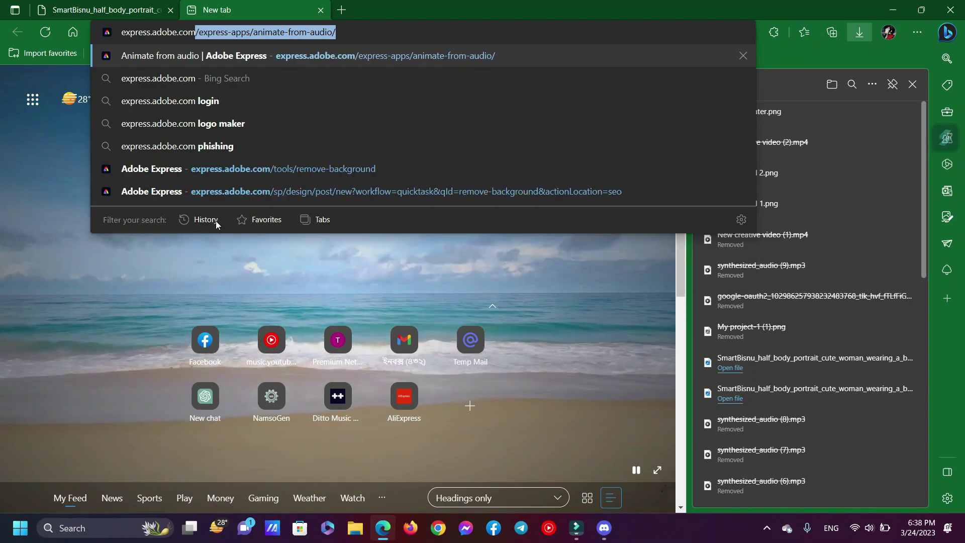
text(/tools)
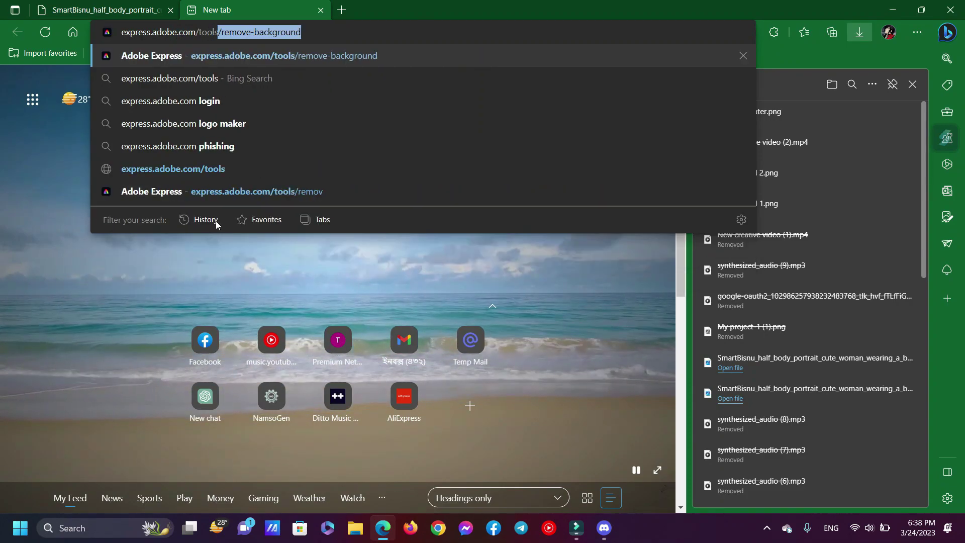
click(305, 28)
key(ctrl+a)
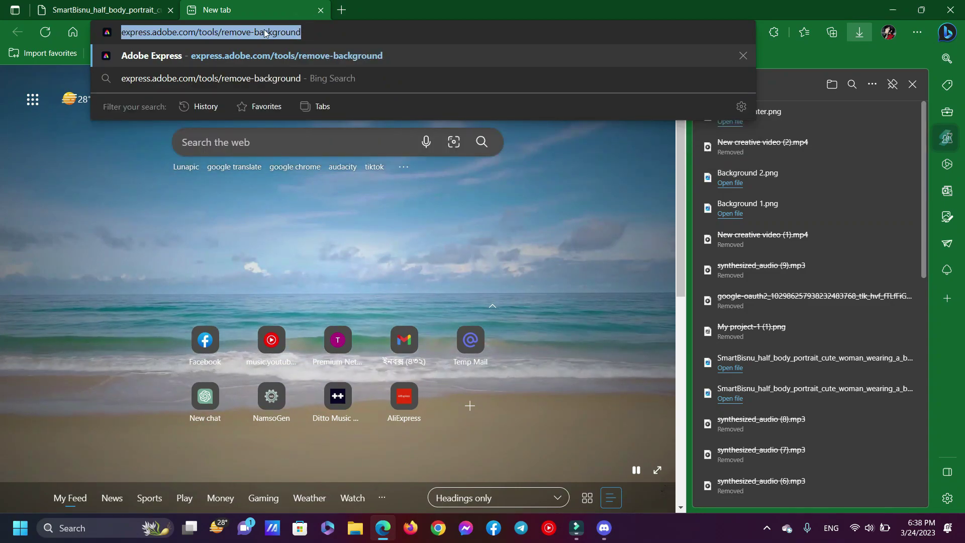
click(265, 32)
key(Return)
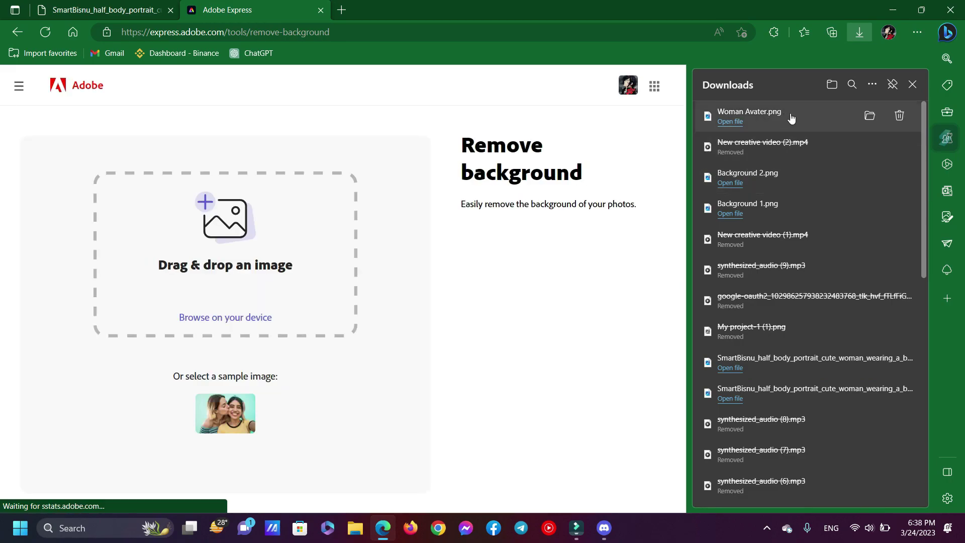
Drop Woman Avater.png from Downloads into Adobe Express's Remove background tool
drag(791, 119, 291, 254)
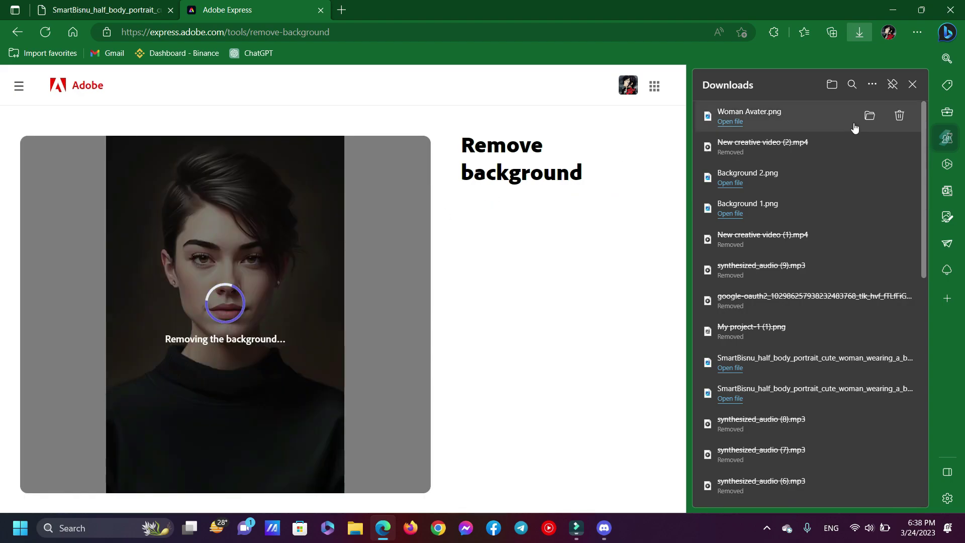
click(667, 251)
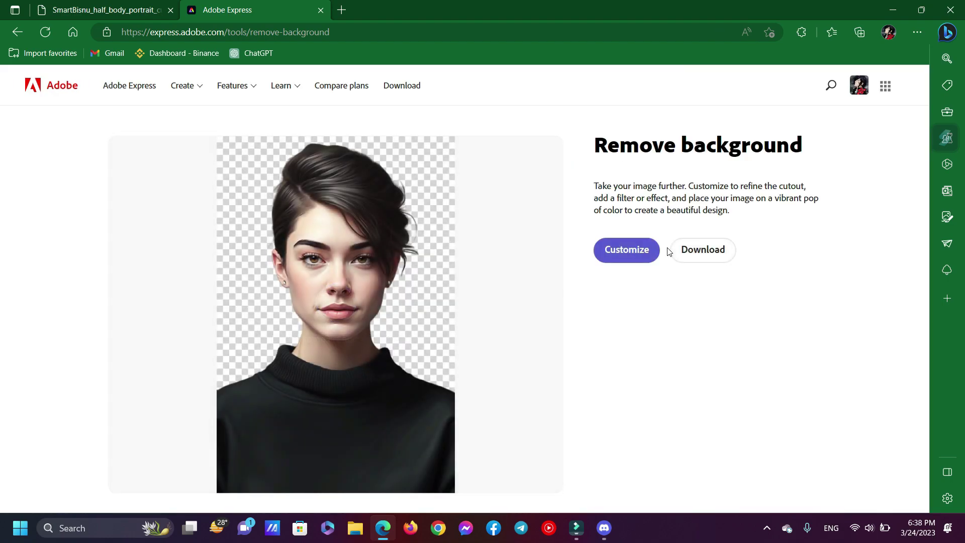
mouse_move(338, 314)
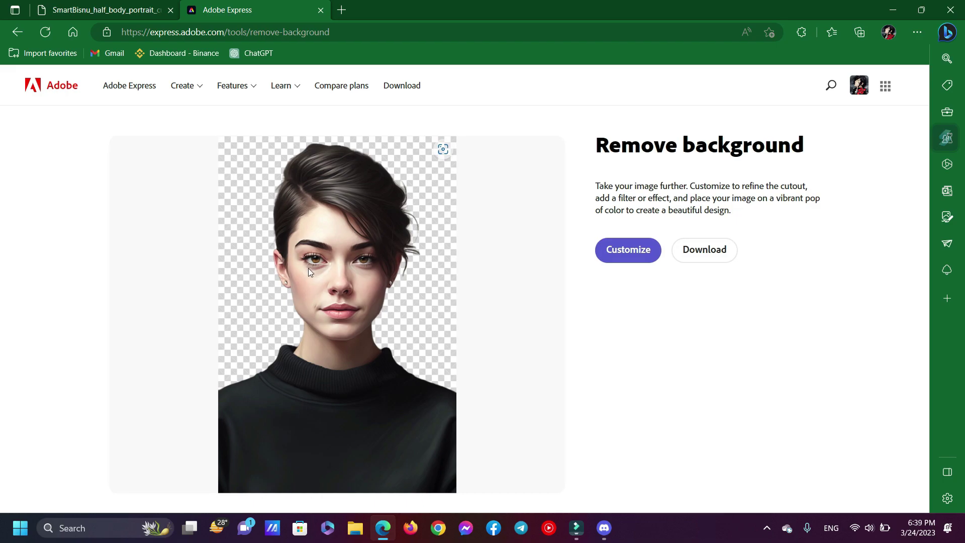
scroll(309, 267, up, 2)
scroll(308, 267, up, 2)
scroll(308, 268, down, 2)
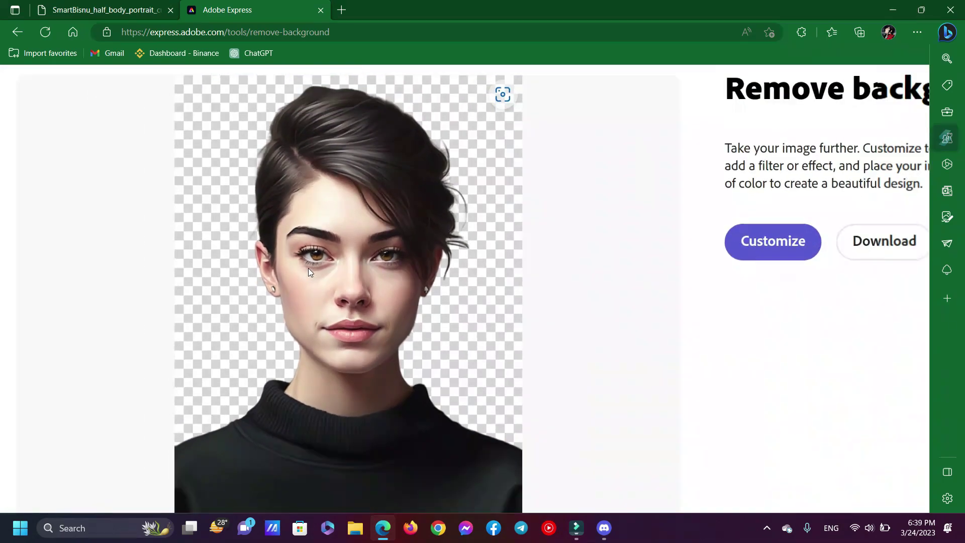
scroll(308, 268, down, 2)
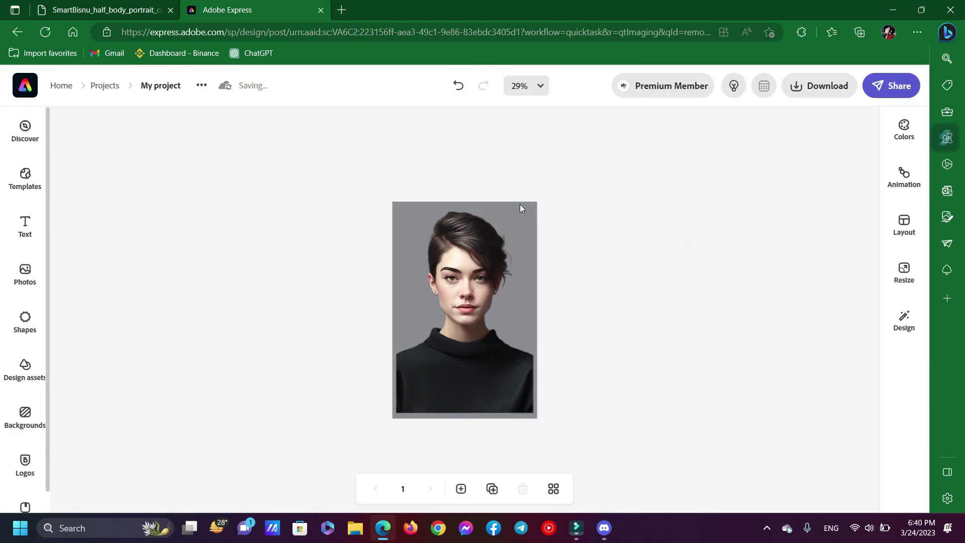
Replace the grey backdrop with a solid dark green colour
click(520, 206)
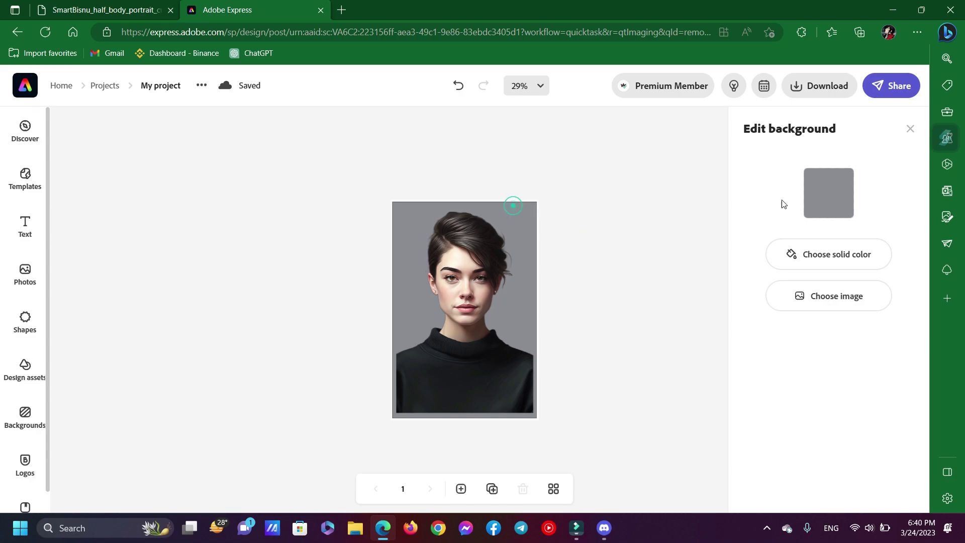
scroll(820, 249, up, 5)
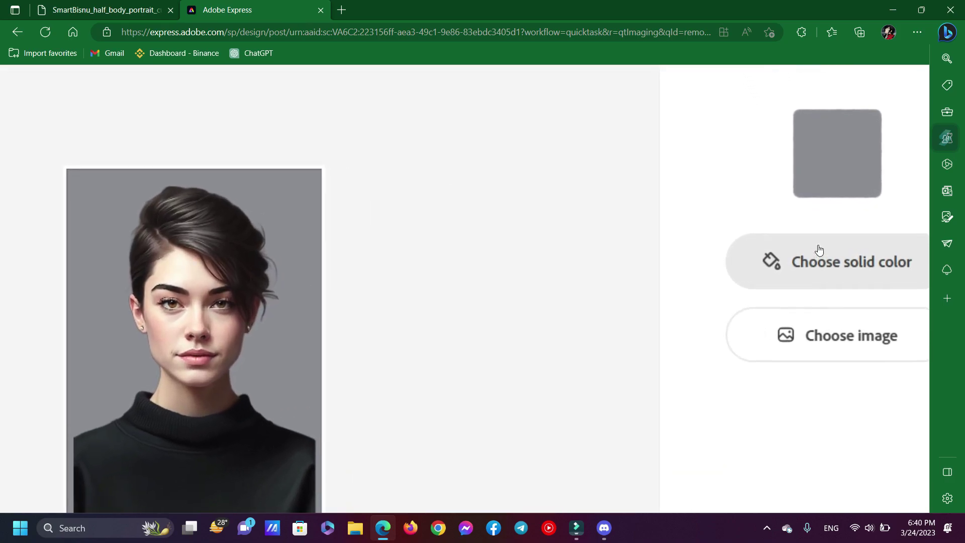
click(763, 260)
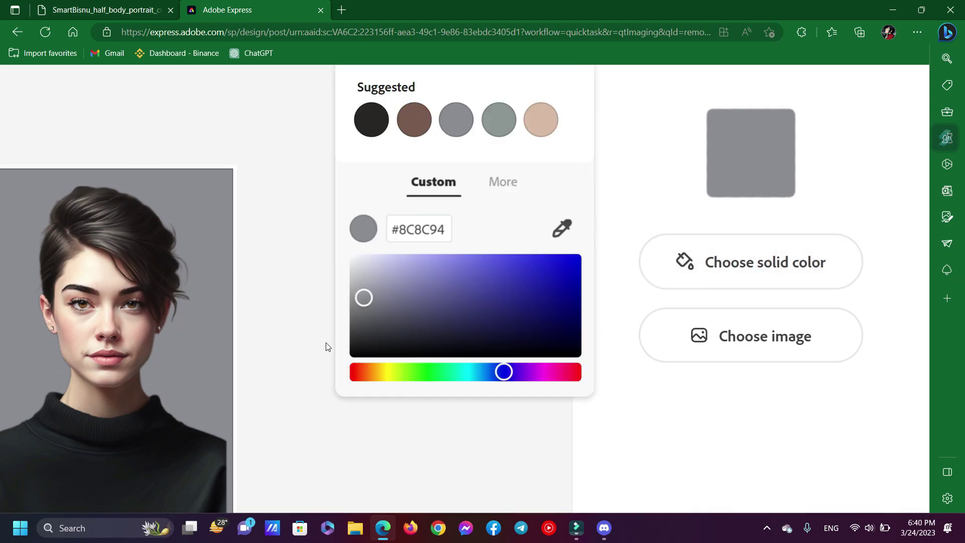
drag(488, 311, 522, 323)
scroll(522, 322, down, 5)
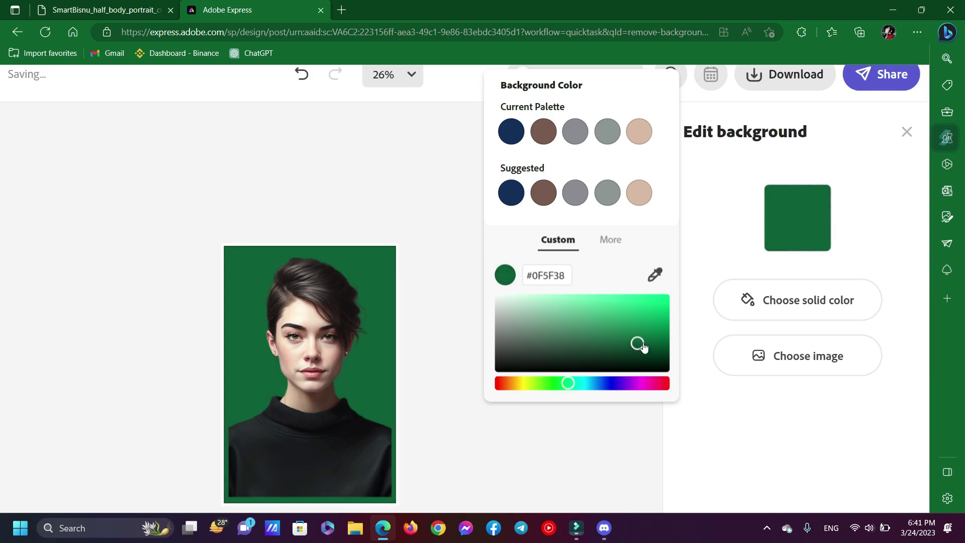
drag(635, 347, 646, 344)
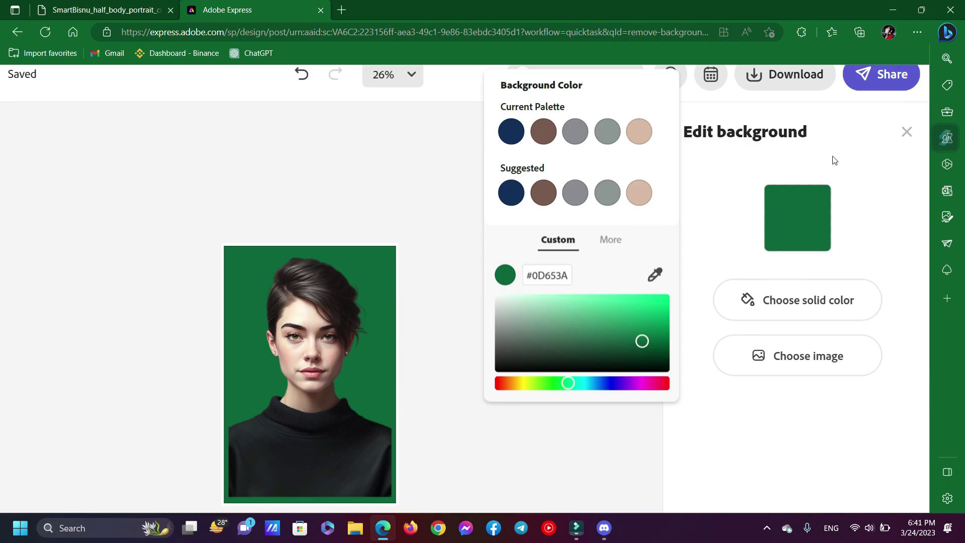
click(401, 172)
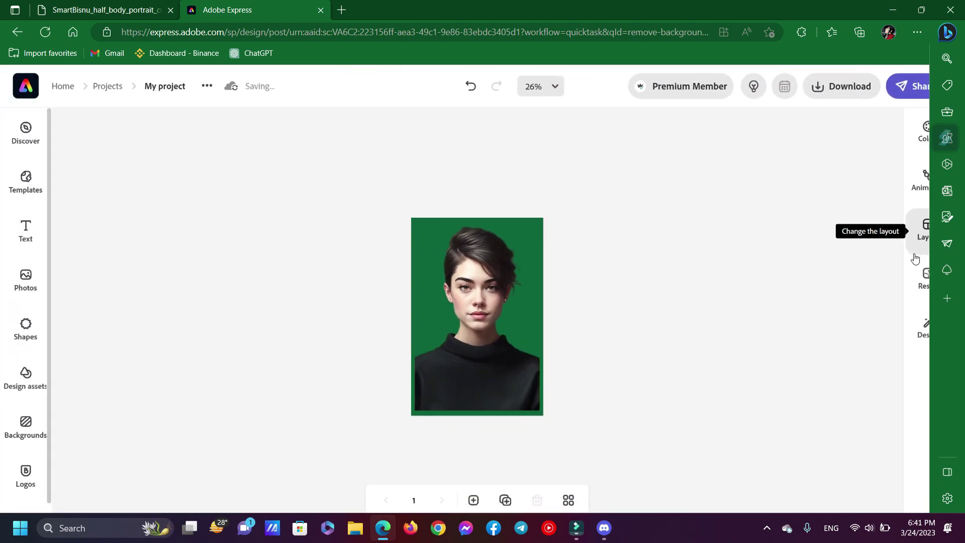
Add the portrait to the green background and download the design as PNG
click(501, 255)
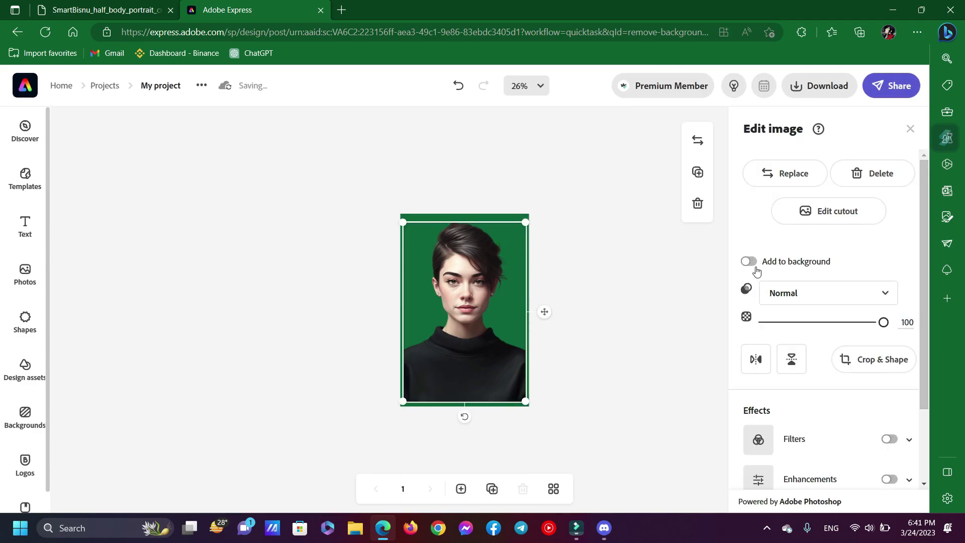
scroll(758, 272, up, 3)
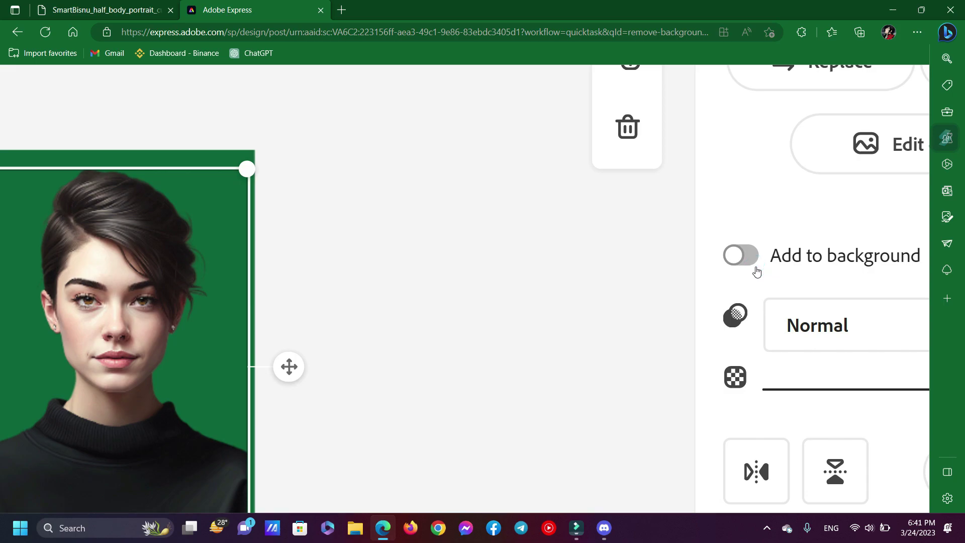
click(741, 260)
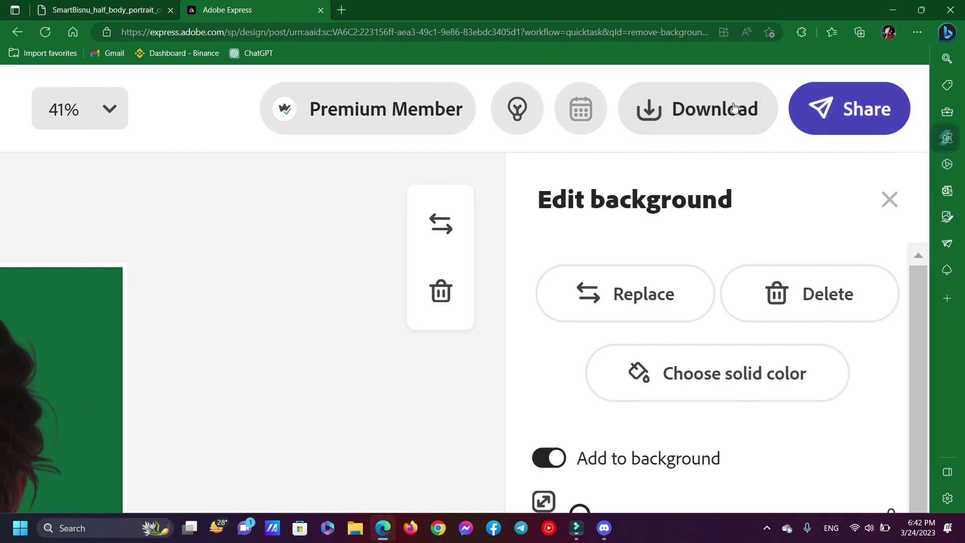
click(822, 86)
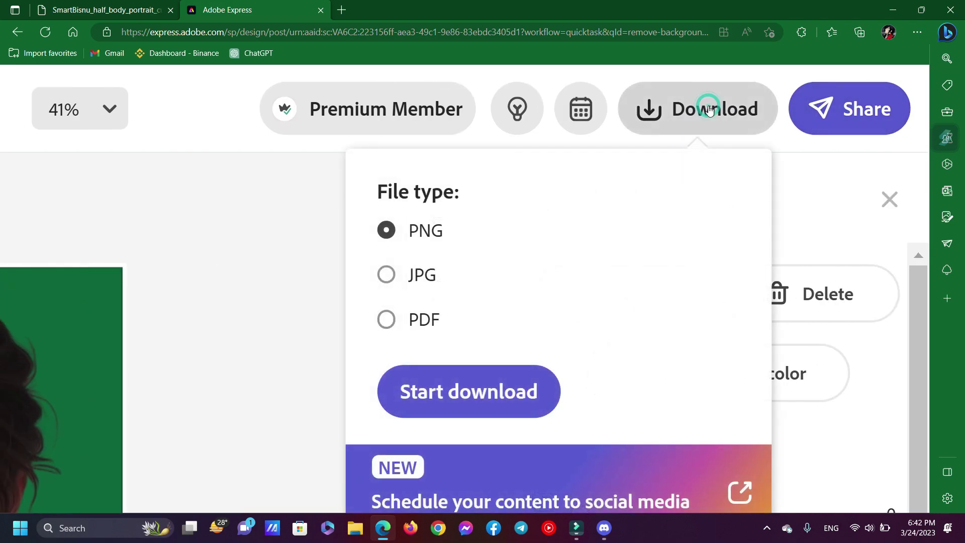
click(481, 391)
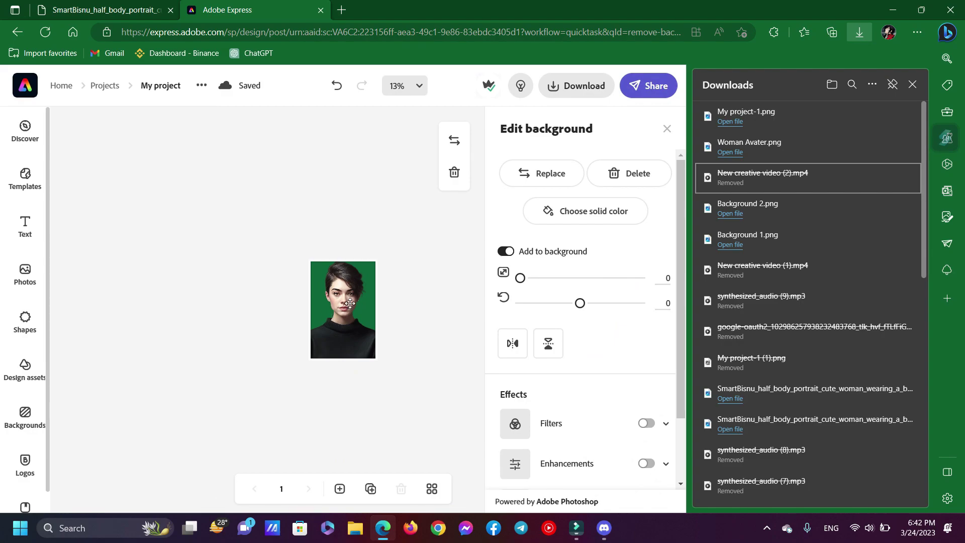
click(341, 10)
text(d-id.com)
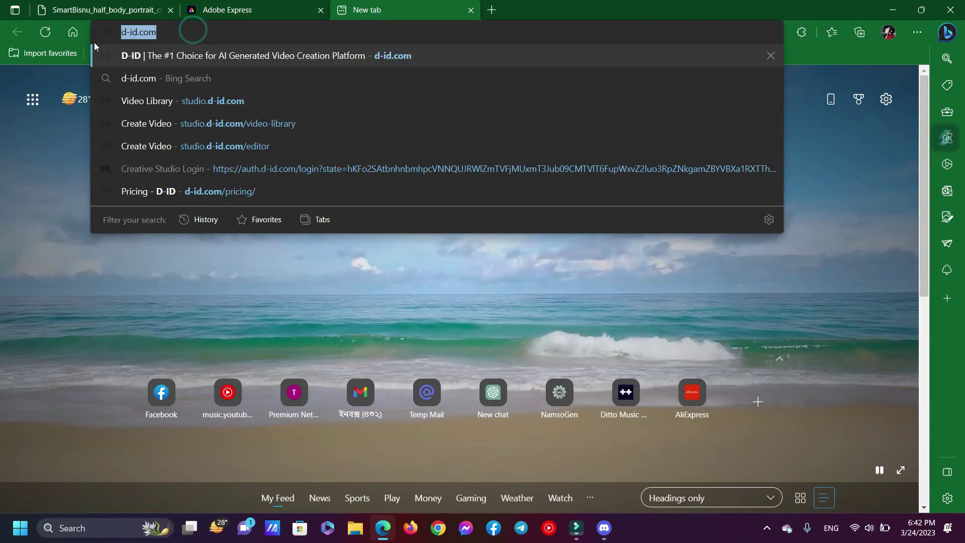
Go to d-id.com, log in, and start a new video from Create Video
click(203, 58)
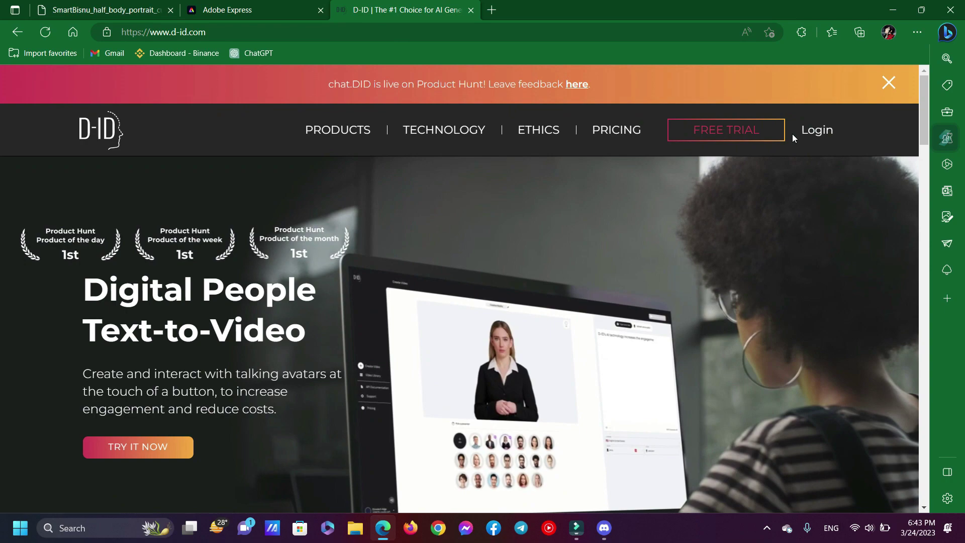
click(817, 135)
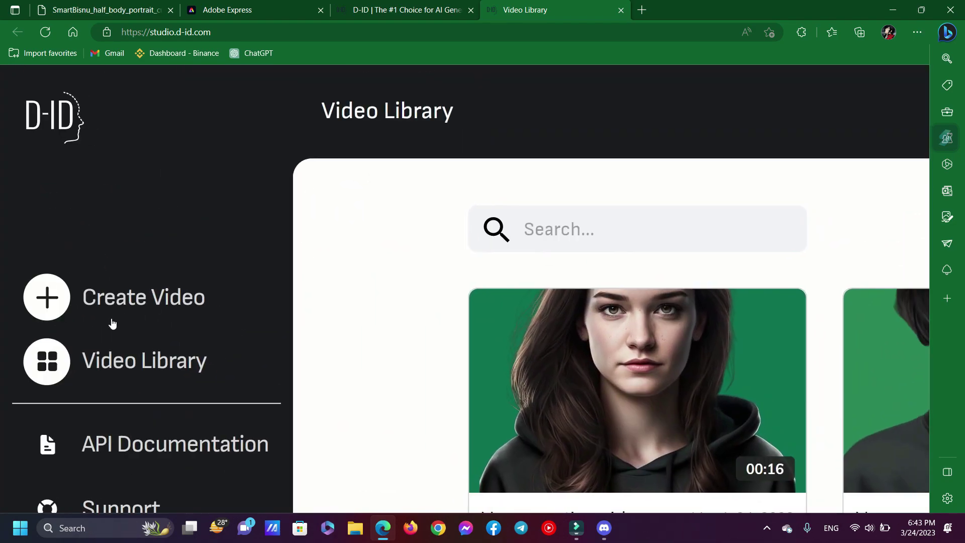
click(42, 279)
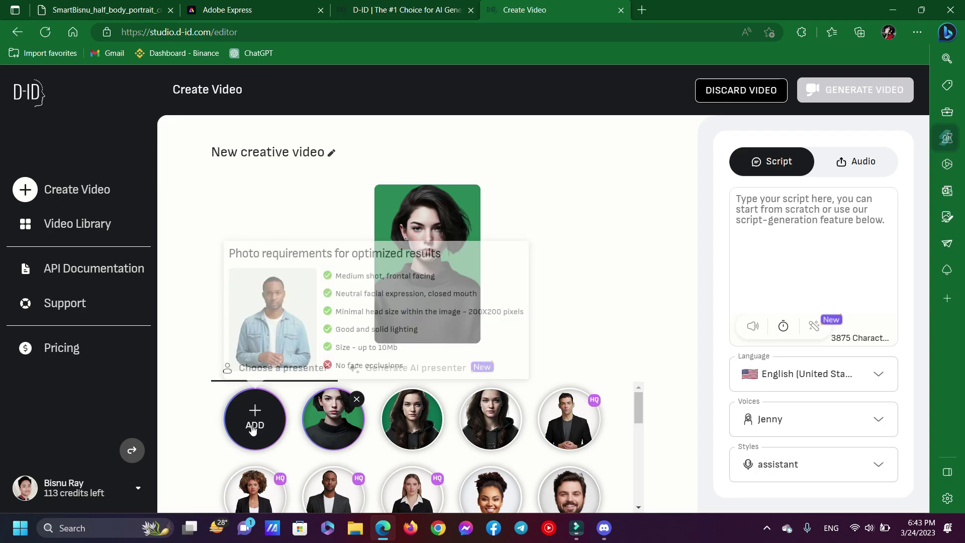
mouse_move(267, 431)
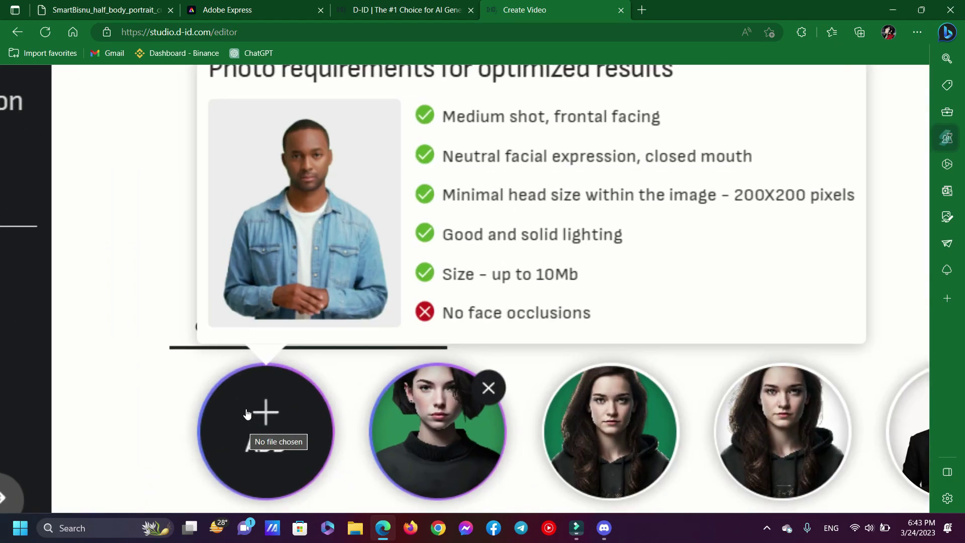
Upload My project-1.png from the Download folder as a new presenter
click(263, 430)
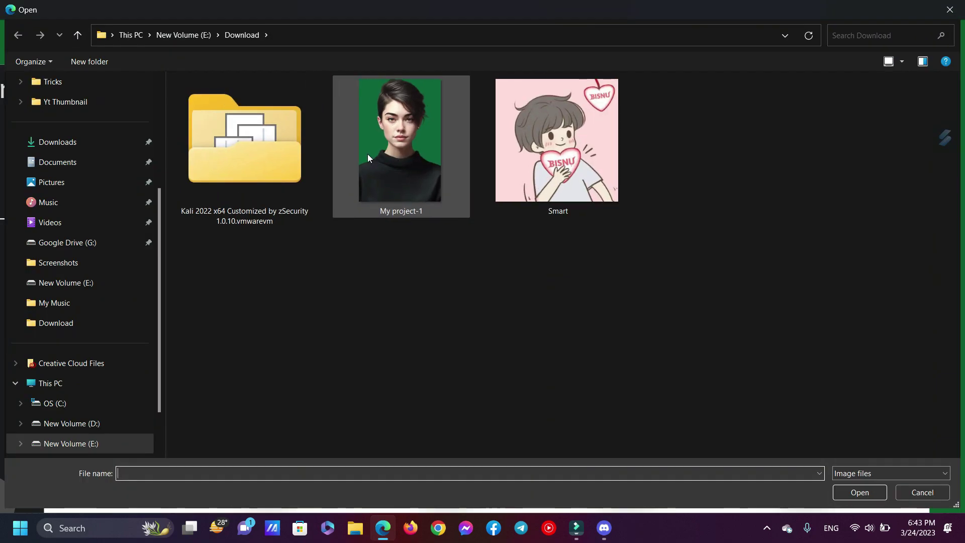
double_click(398, 197)
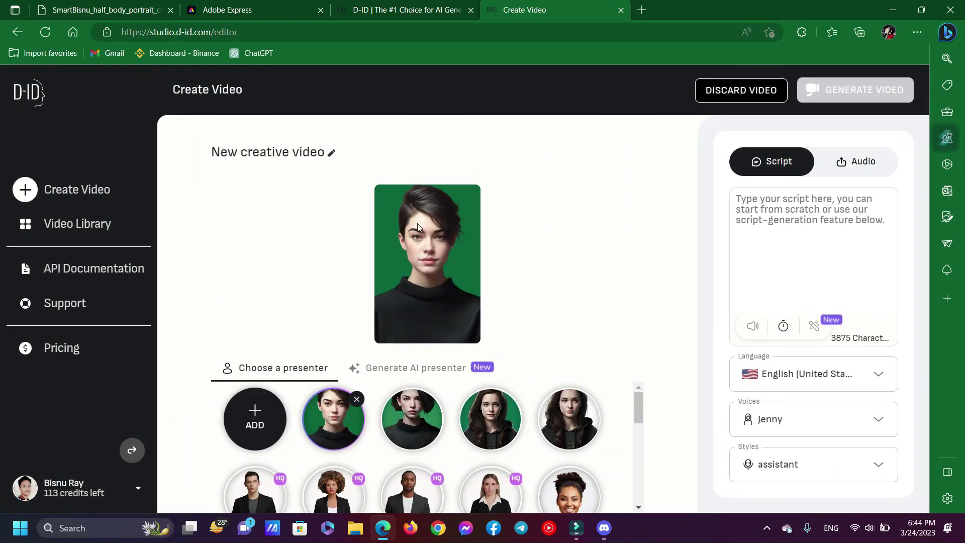
click(514, 258)
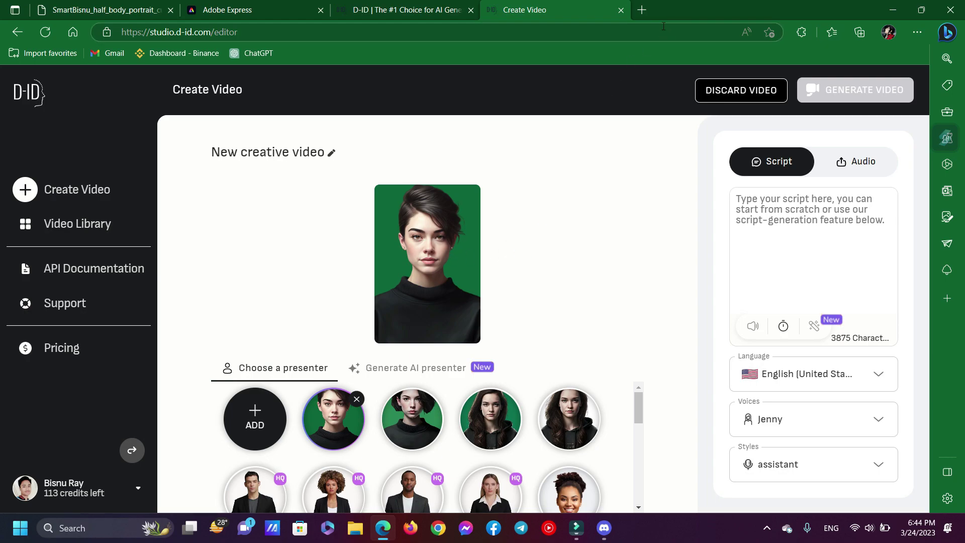
Ask ChatGPT for 'a school boy love story' in a new tab
click(641, 10)
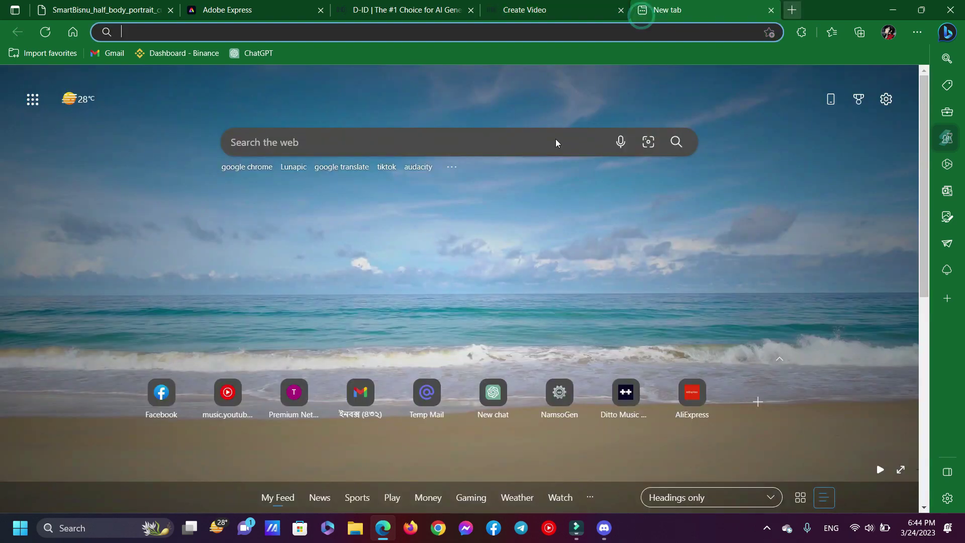
text(chat.openai.com)
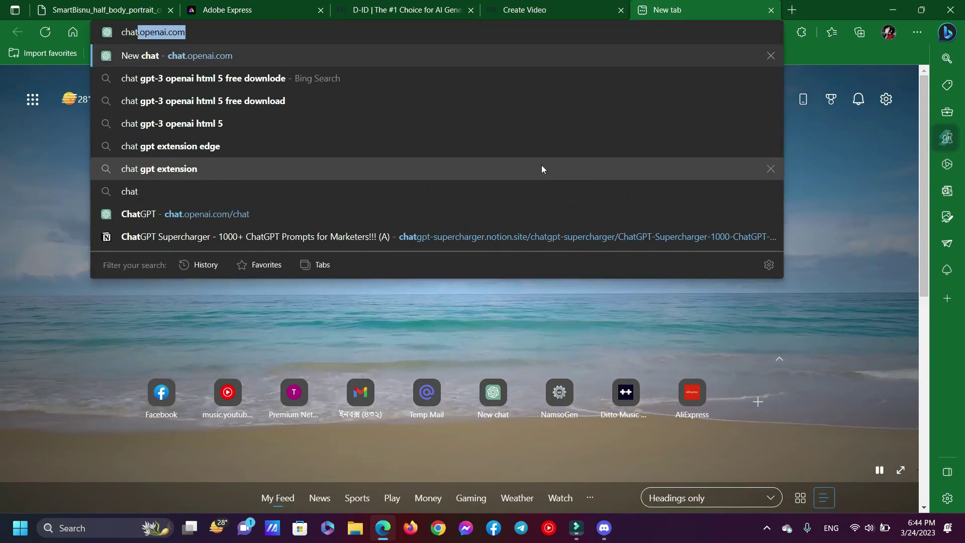
key(Return)
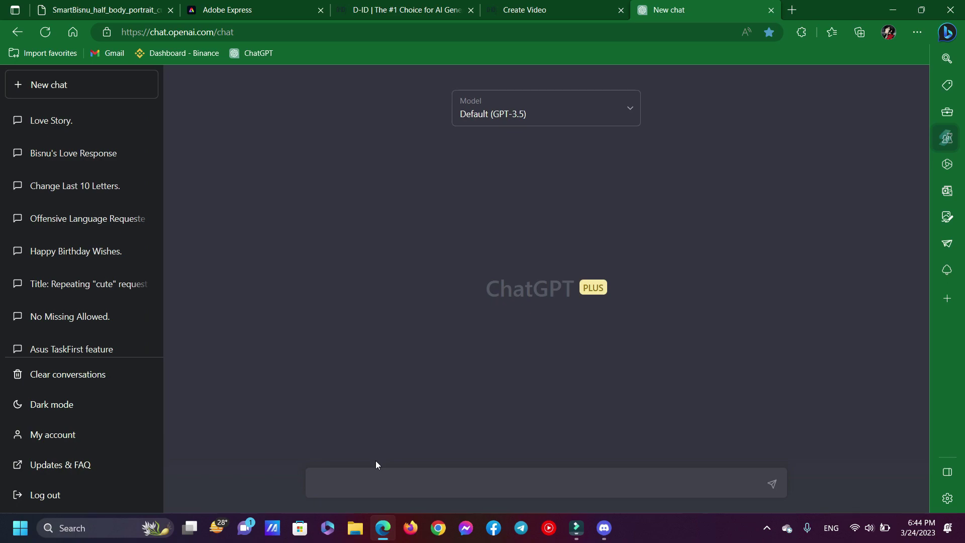
text(a school )
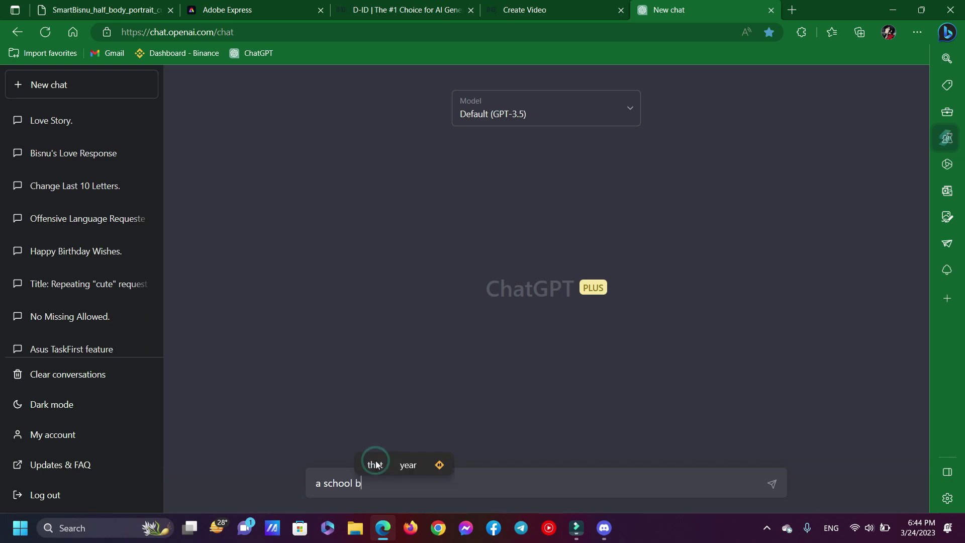
text(boy lo)
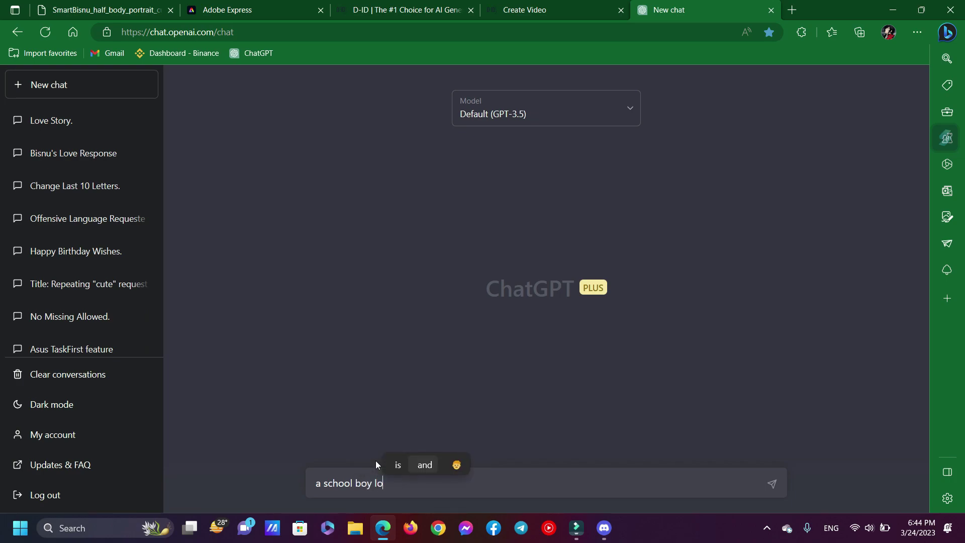
text(ve story)
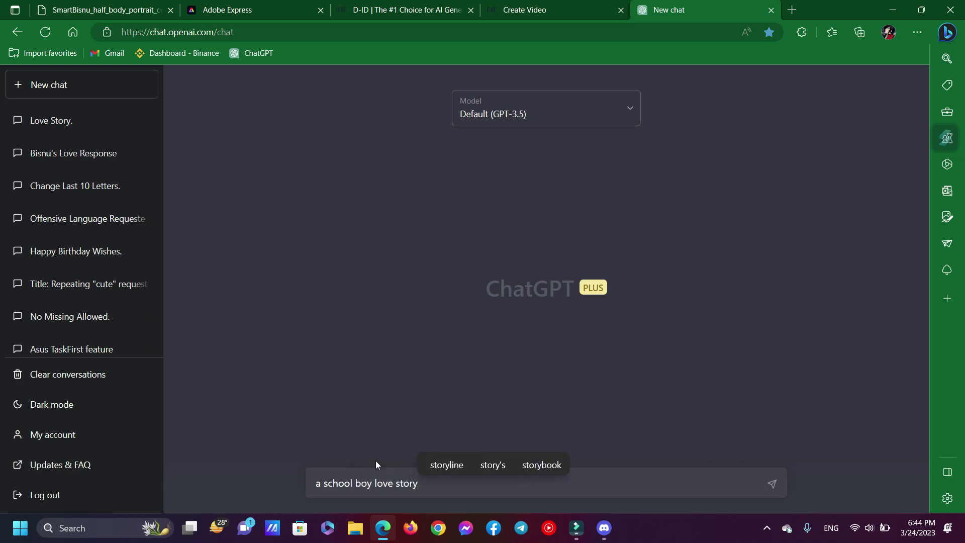
key(Return)
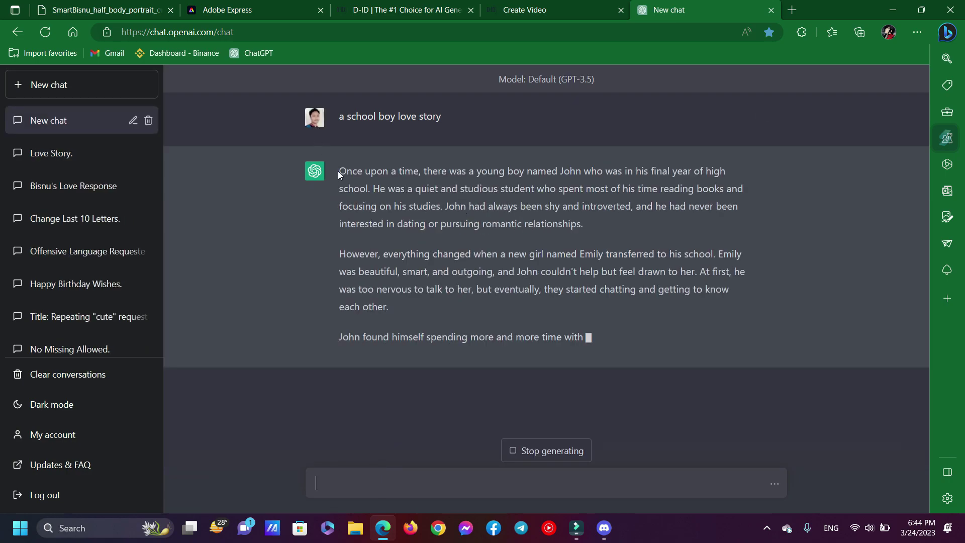
Copy the story's first paragraph and return to the D-ID tab
mouse_move(336, 170)
mouse_down()
mouse_move(522, 223)
mouse_move(587, 223)
mouse_up()
key(ctrl+c)
right_click(529, 207)
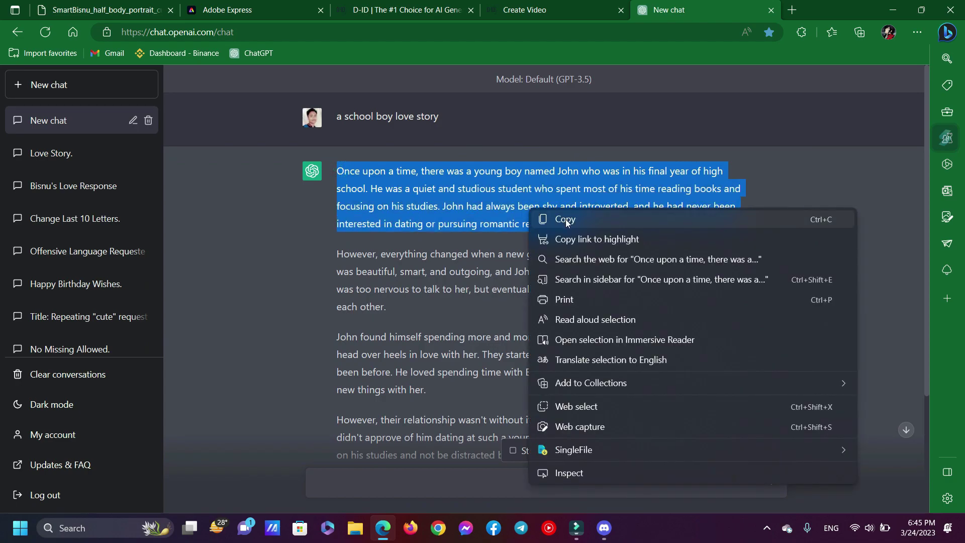
click(565, 219)
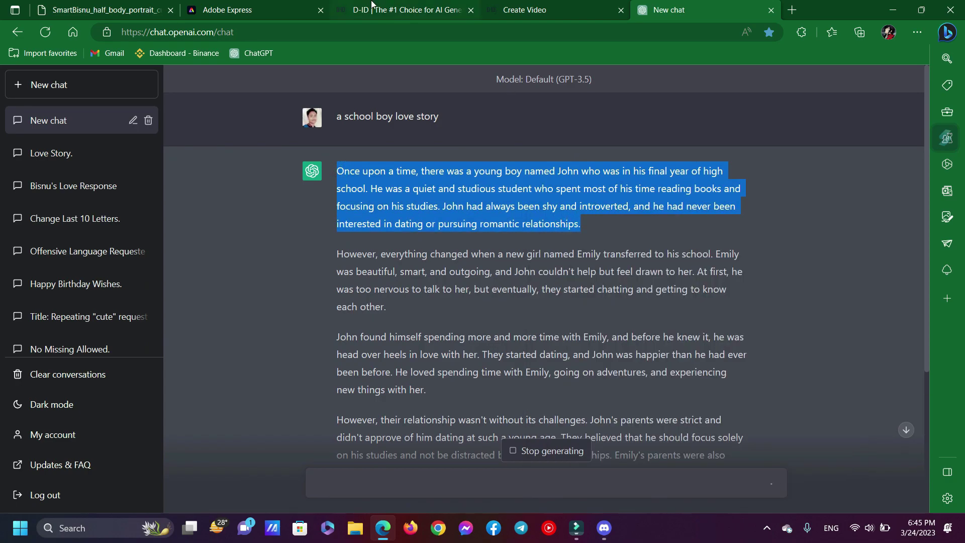
click(372, 5)
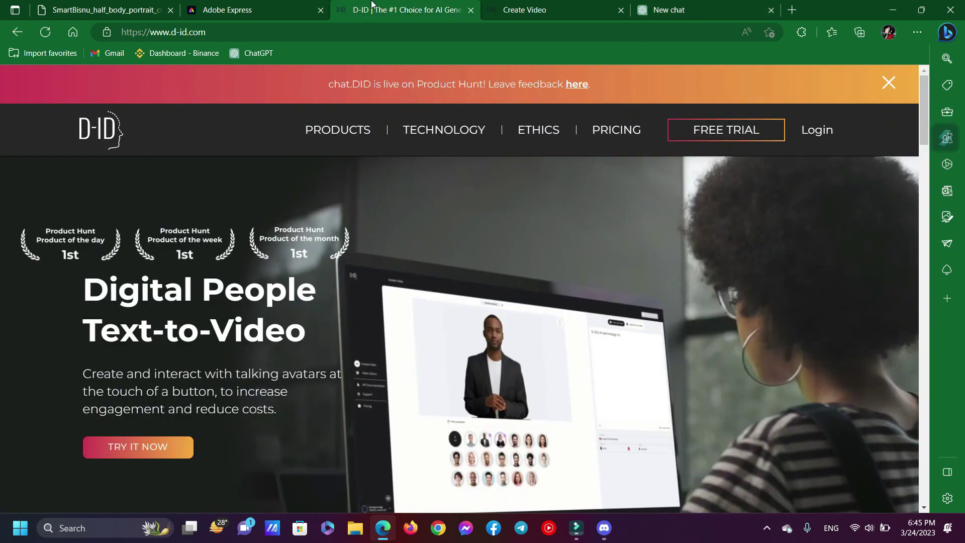
Paste the story paragraph into the D-ID script and check the Language list without changing it
click(523, 11)
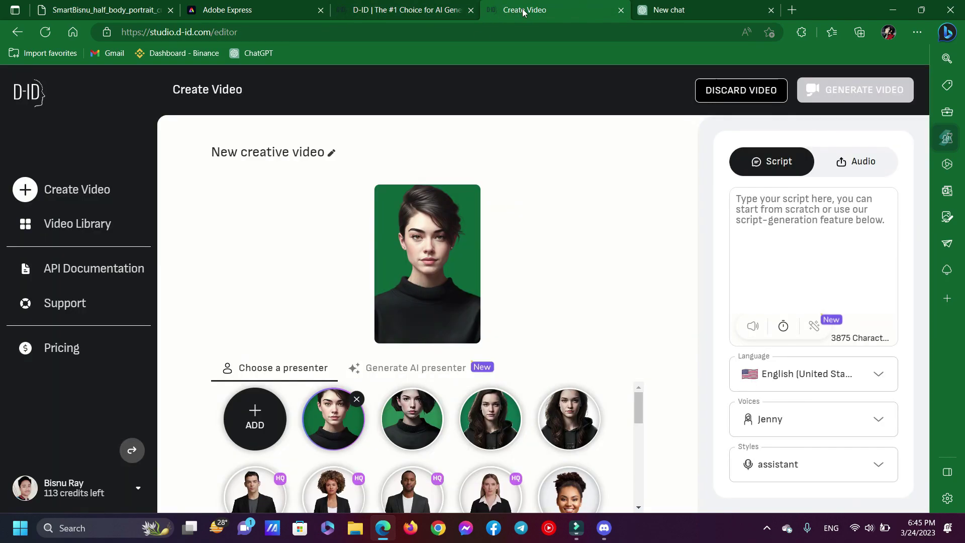
click(779, 243)
key(ctrl+v)
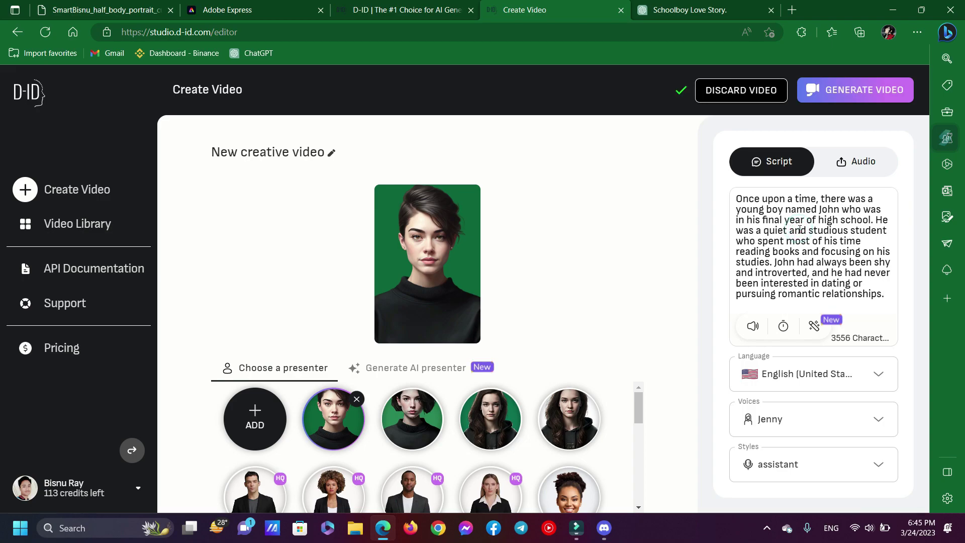
click(802, 374)
scroll(795, 295, down, 2)
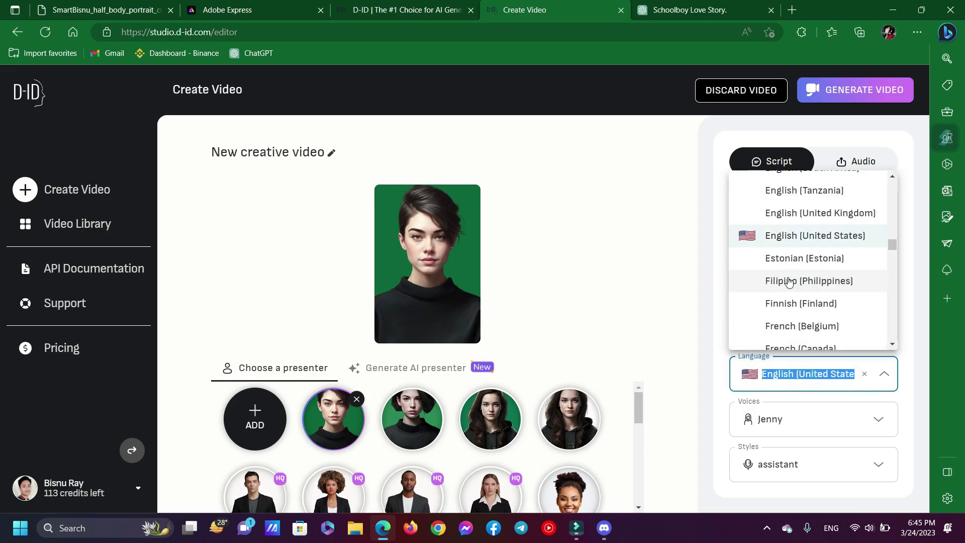
scroll(792, 287, up, 3)
scroll(790, 283, up, 10)
scroll(790, 282, up, 5)
click(690, 269)
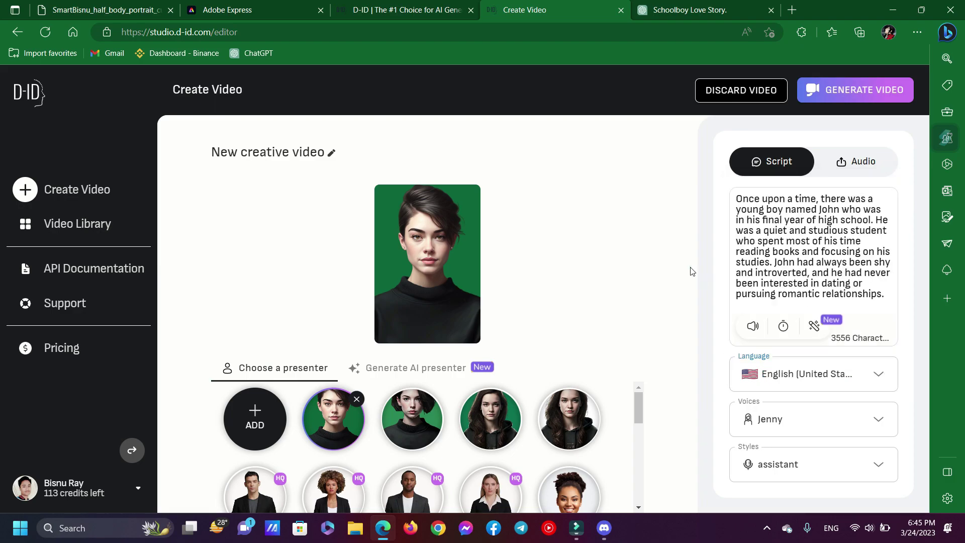
Clear all the script text and switch the video's voicing to the Audio option
click(831, 252)
key(ctrl+a)
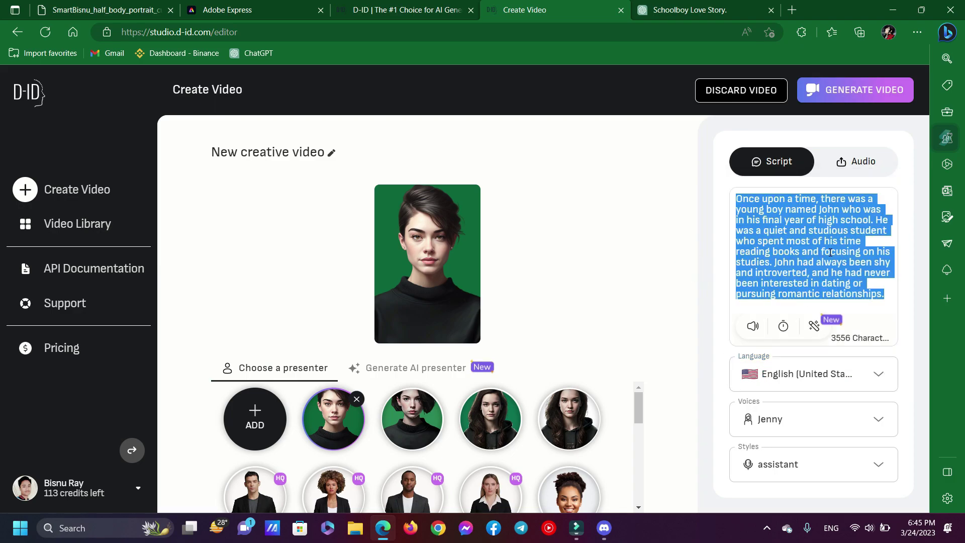
key(BackSpace)
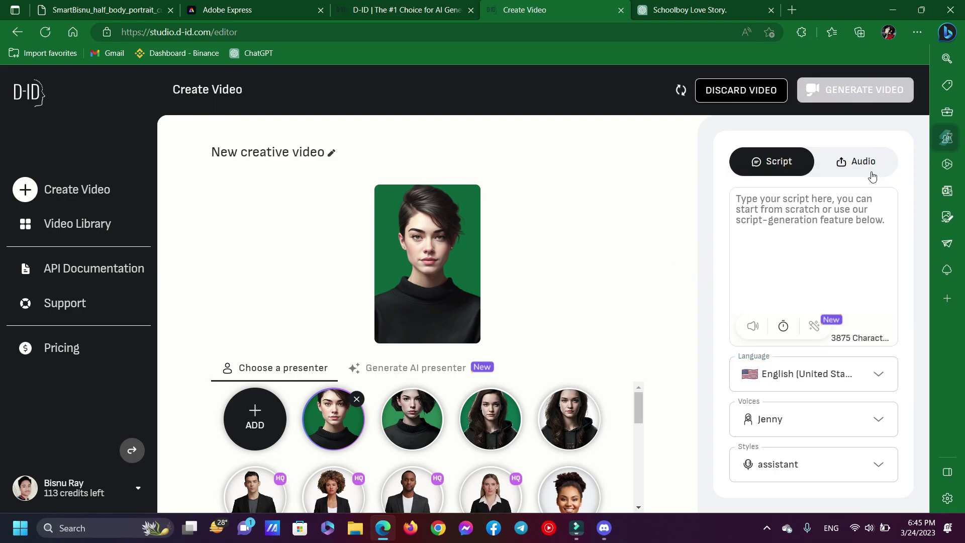
click(863, 162)
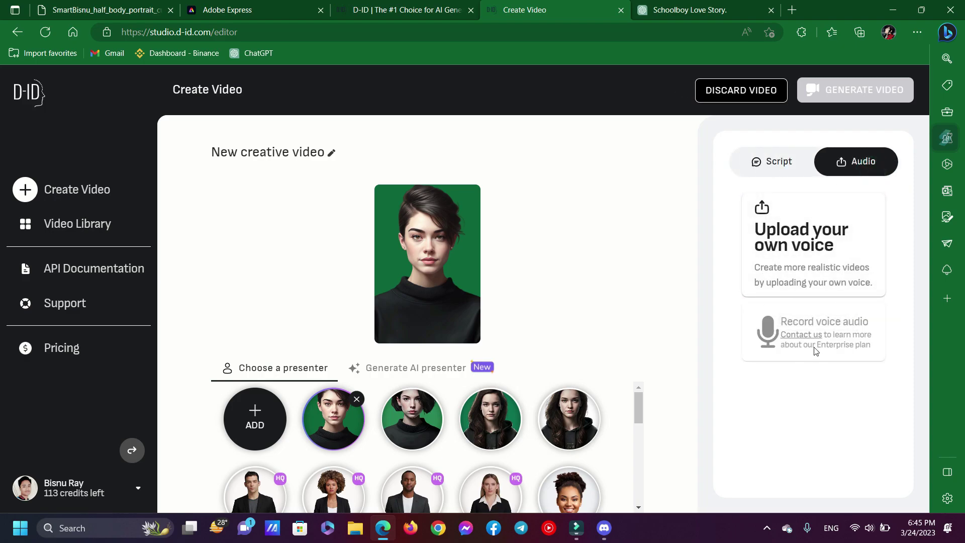
Copy the school boy story paragraph again in ChatGPT
click(705, 6)
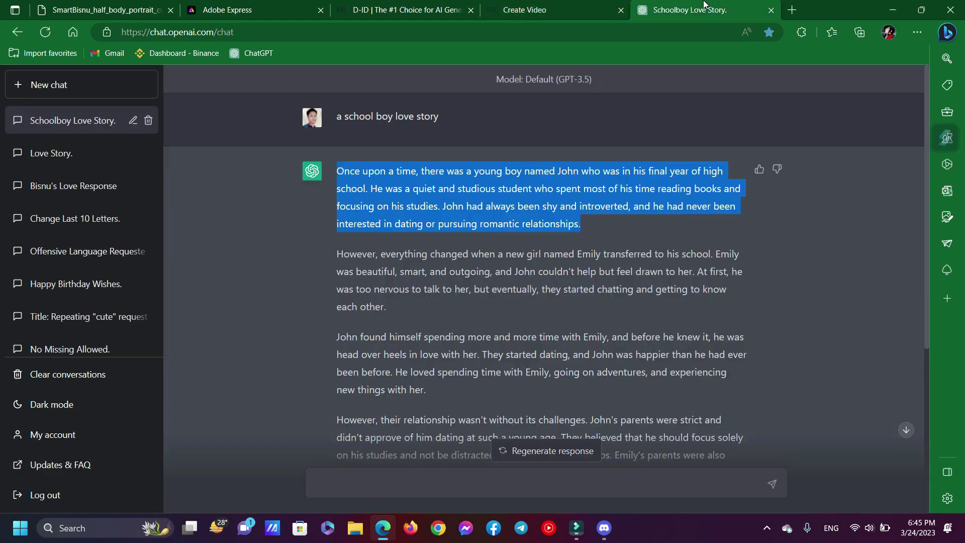
right_click(435, 185)
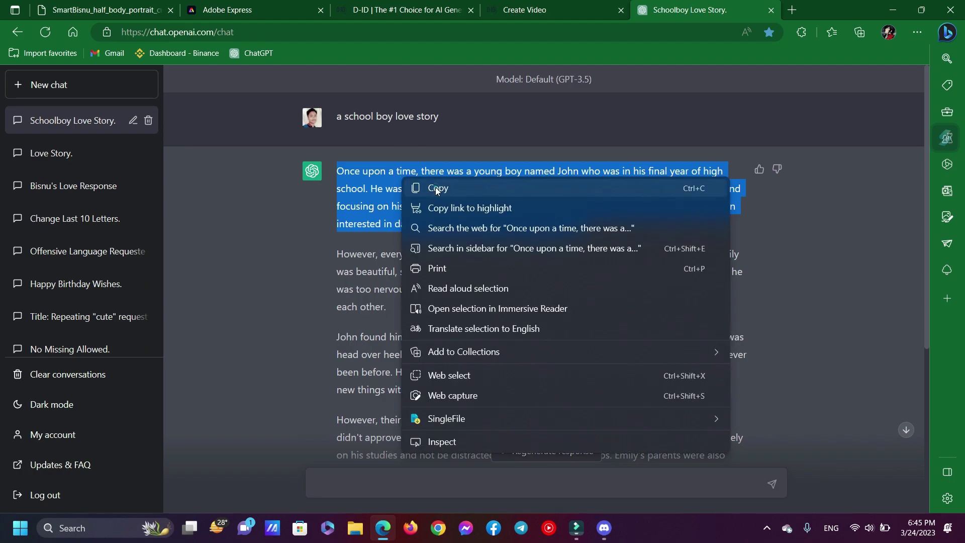
click(453, 188)
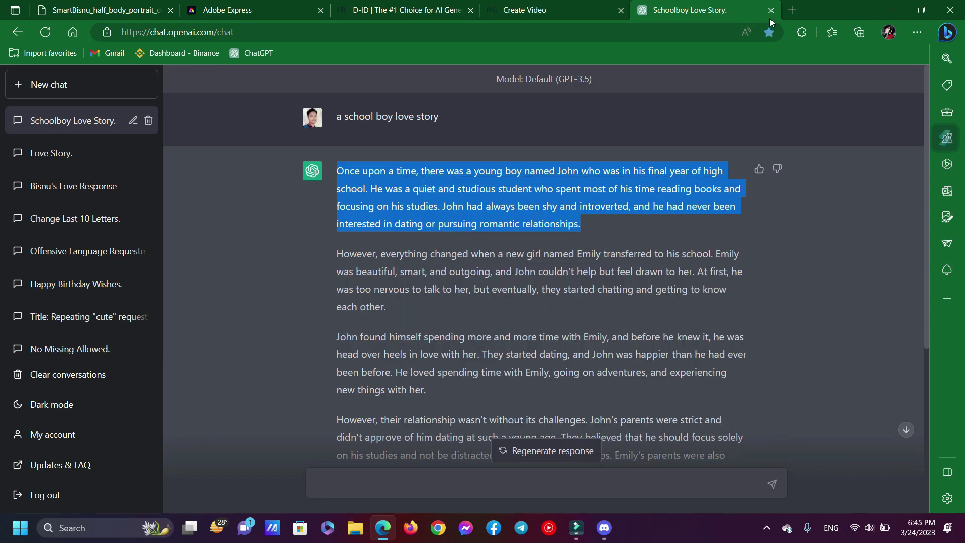
Open the ElevenLabs speech synthesis page in a new browser tab
click(792, 12)
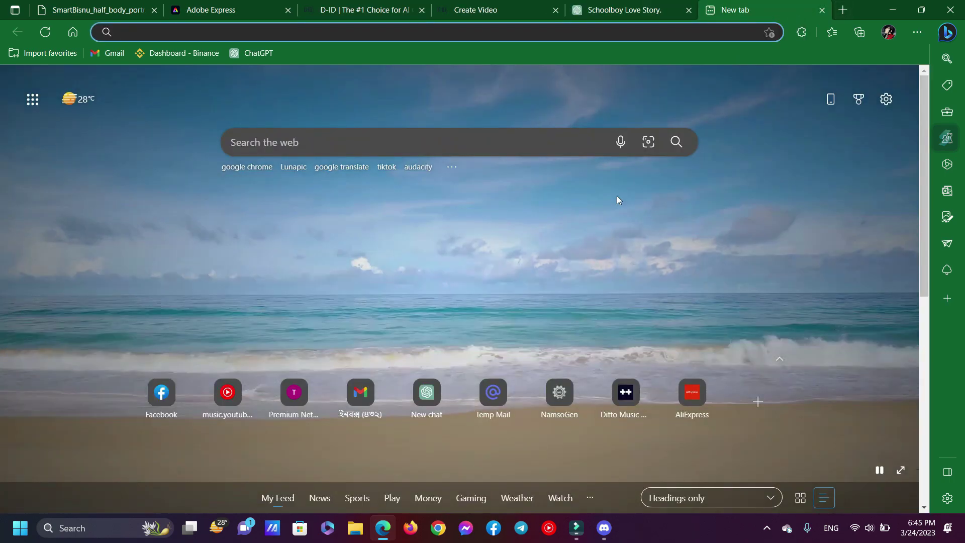
text(ele)
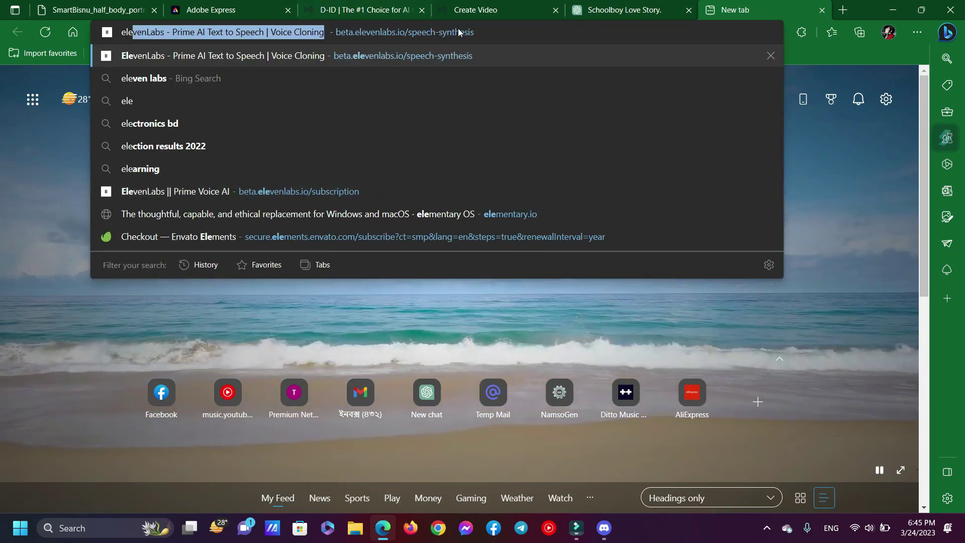
click(492, 33)
key(ctrl+a)
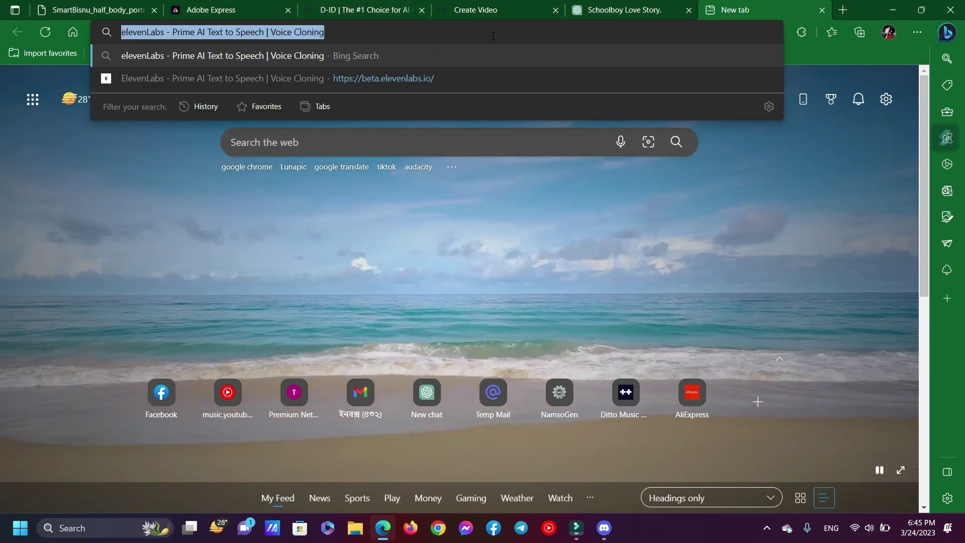
click(399, 78)
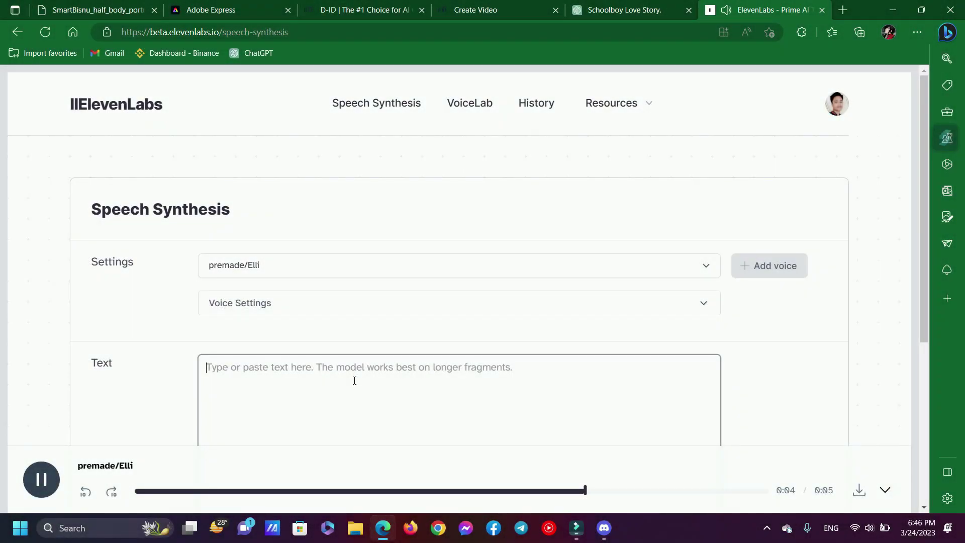
Paste the story paragraph into the ElevenLabs Text box
key(ctrl+v)
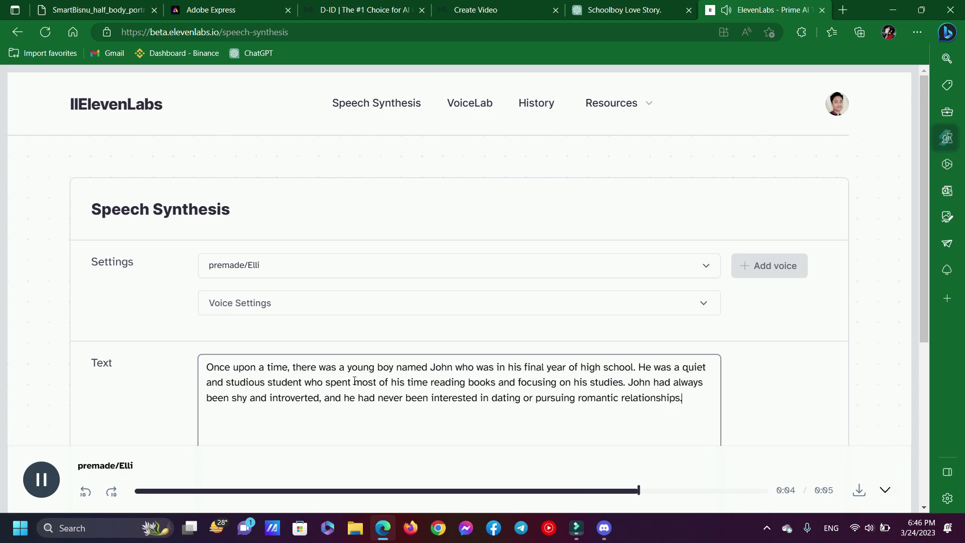
scroll(353, 381, down, 2)
triple_click(439, 340)
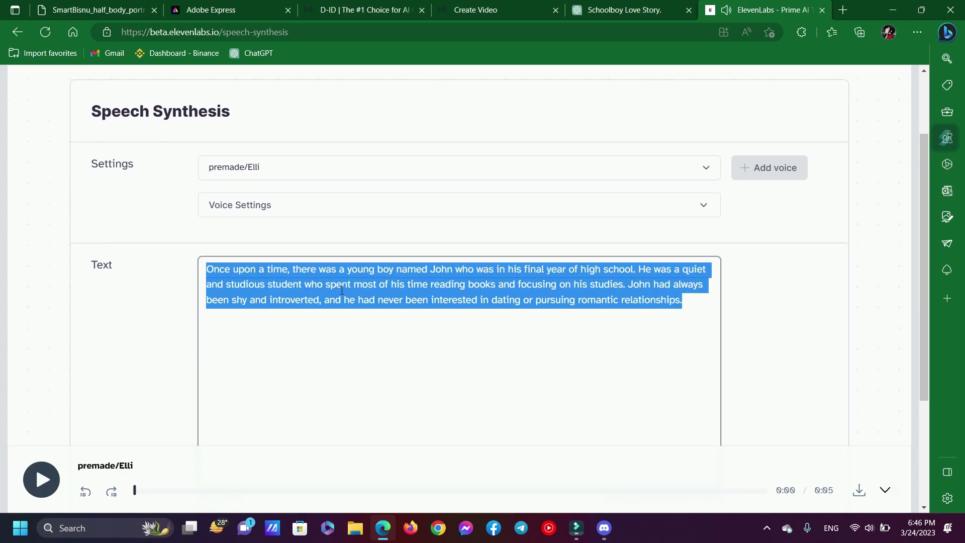
right_click(372, 284)
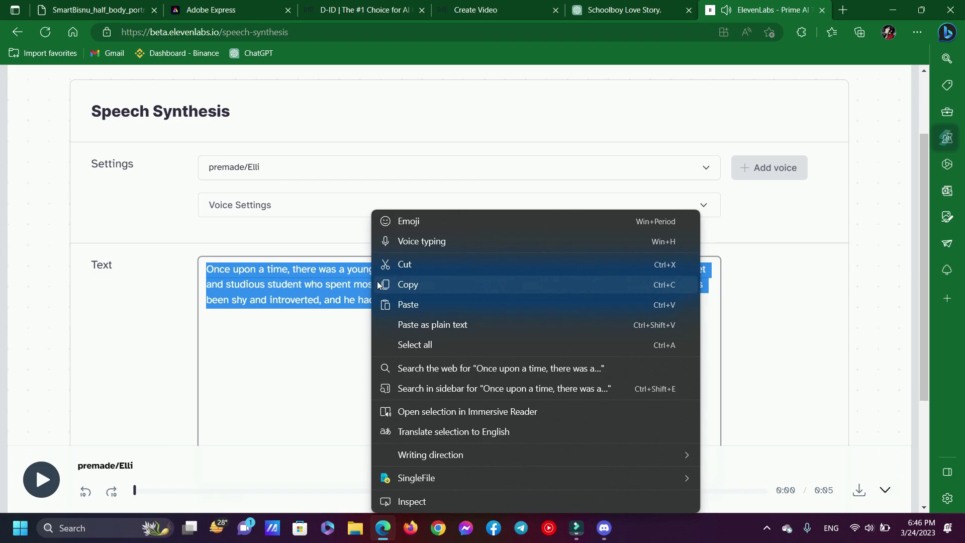
click(329, 296)
scroll(327, 294, down, 3)
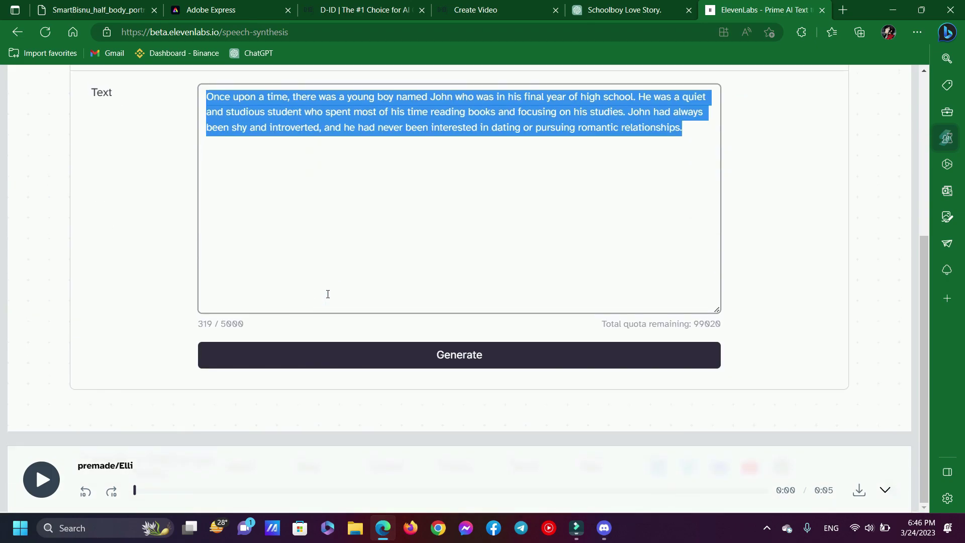
Generate the paragraph as Elli-voiced speech and download it as synthesized_audio.mp3
click(510, 367)
key(XF86MonBrightnessUp)
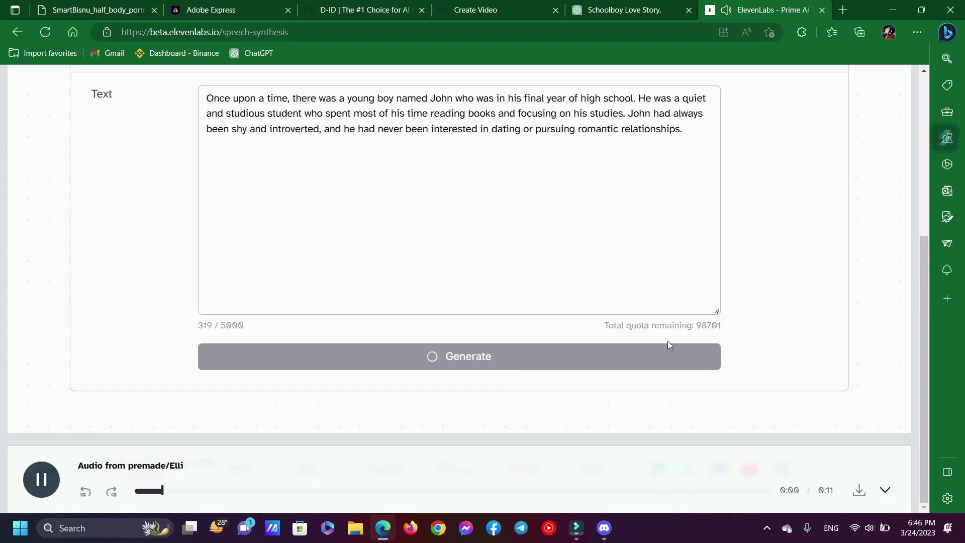
key(XF86AudioRaiseVolume)
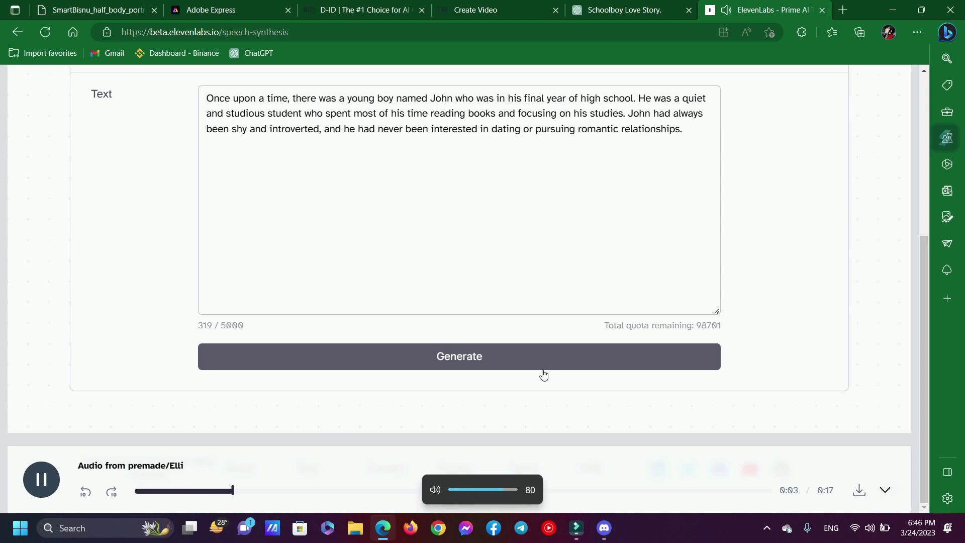
click(543, 369)
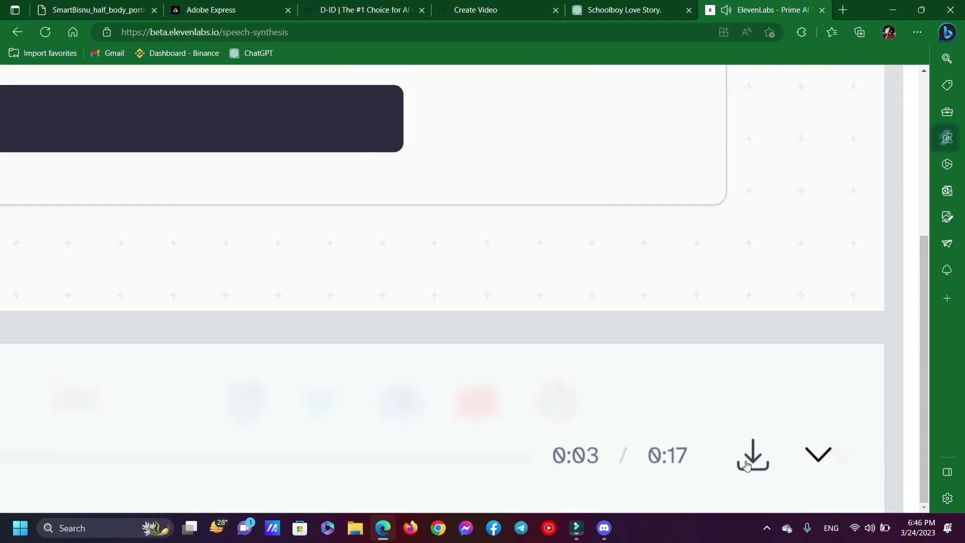
click(751, 456)
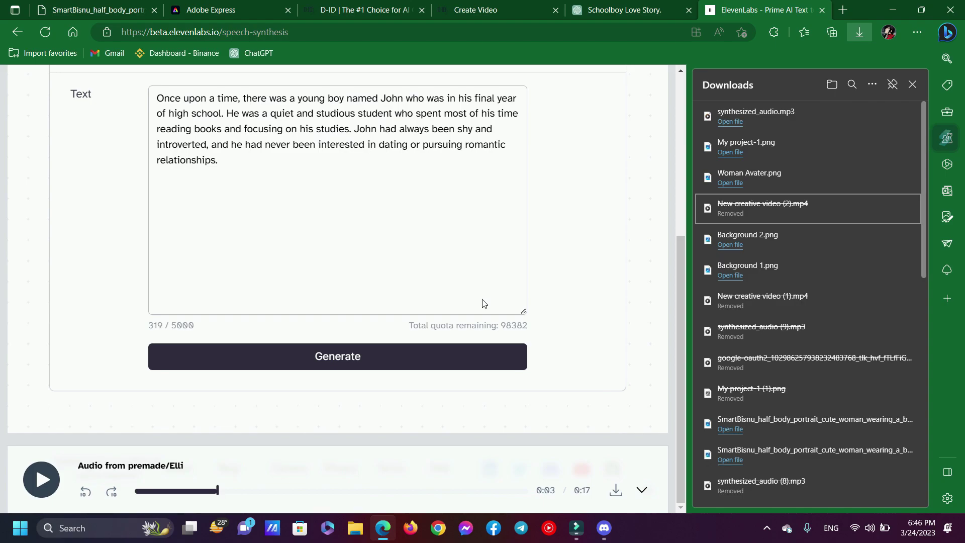
mouse_move(785, 116)
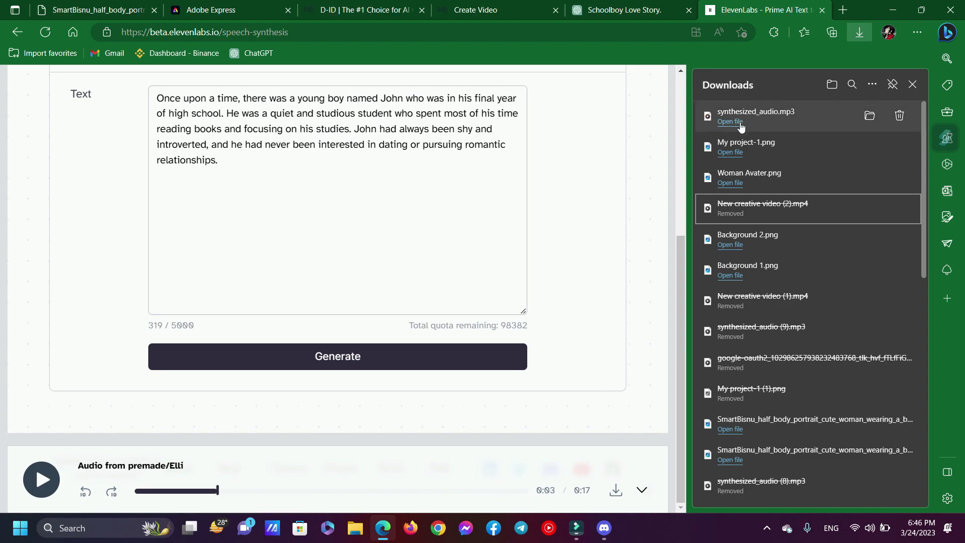
click(462, 8)
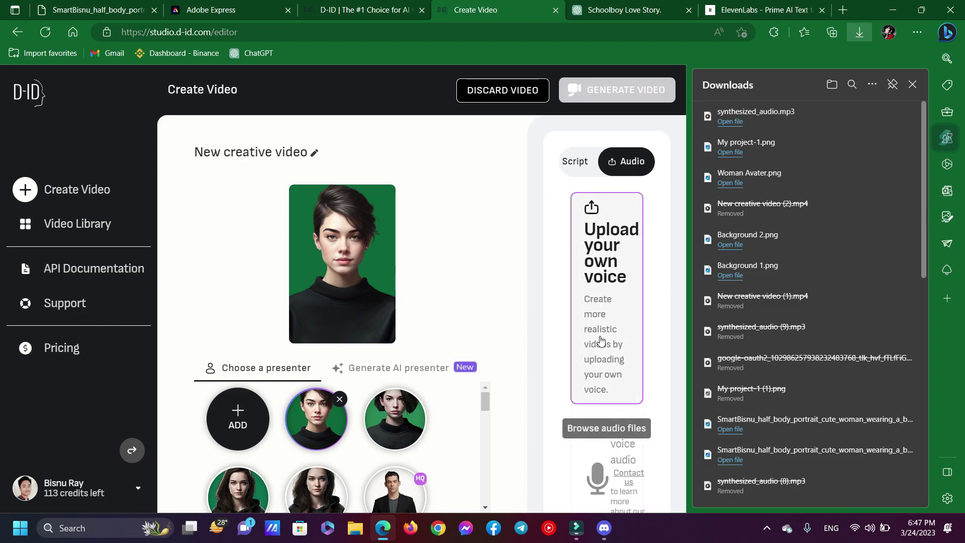
Upload synthesized_audio.mp3 as the avatar's voice and generate the 16-second video
drag(601, 341, 607, 339)
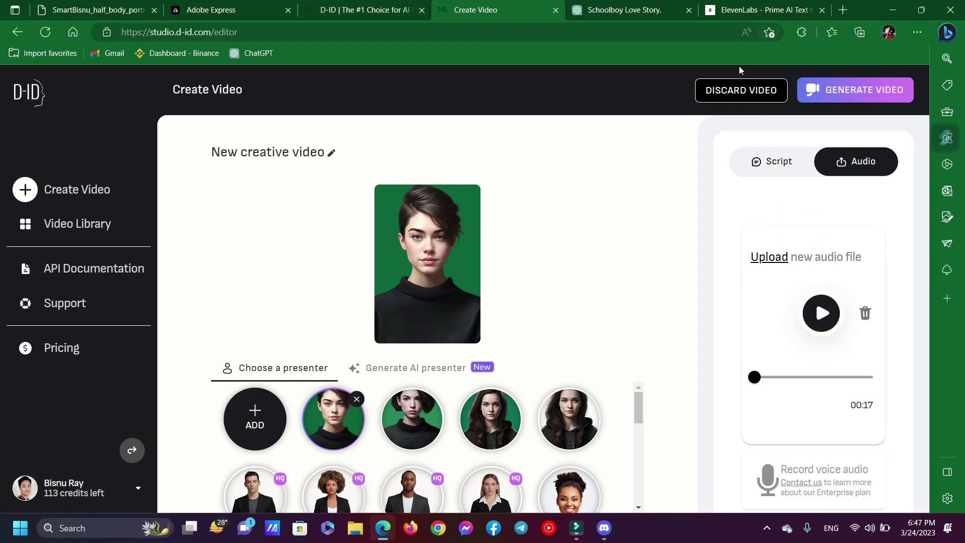
scroll(858, 93, up, 4)
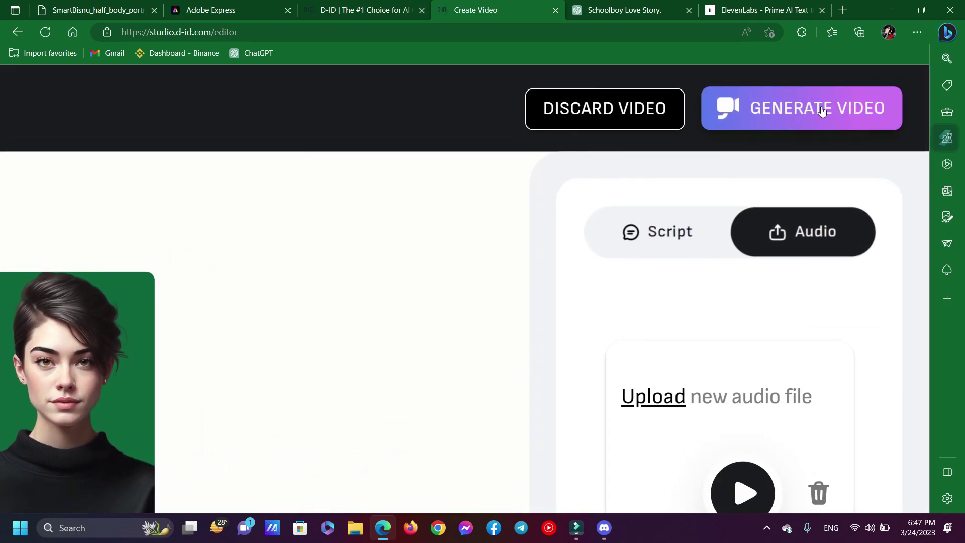
click(822, 110)
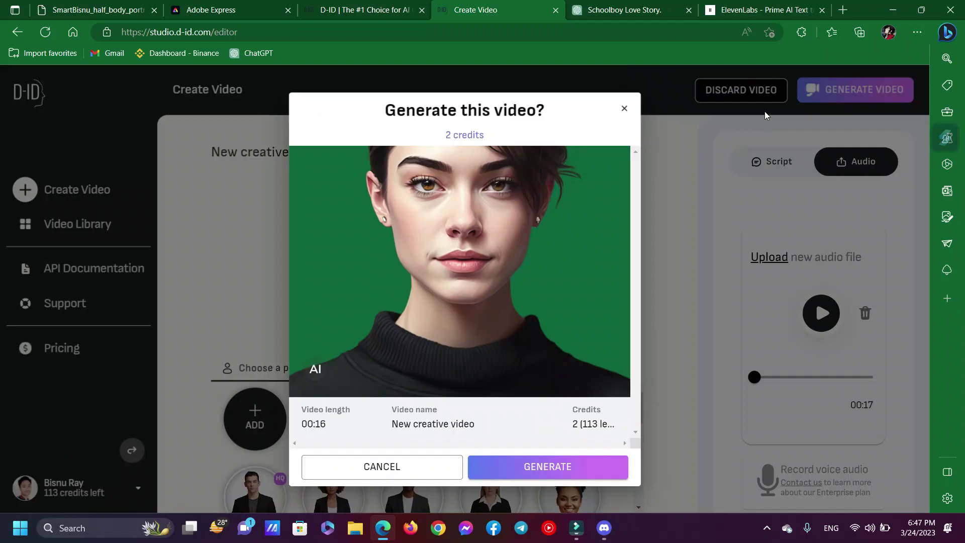
click(580, 471)
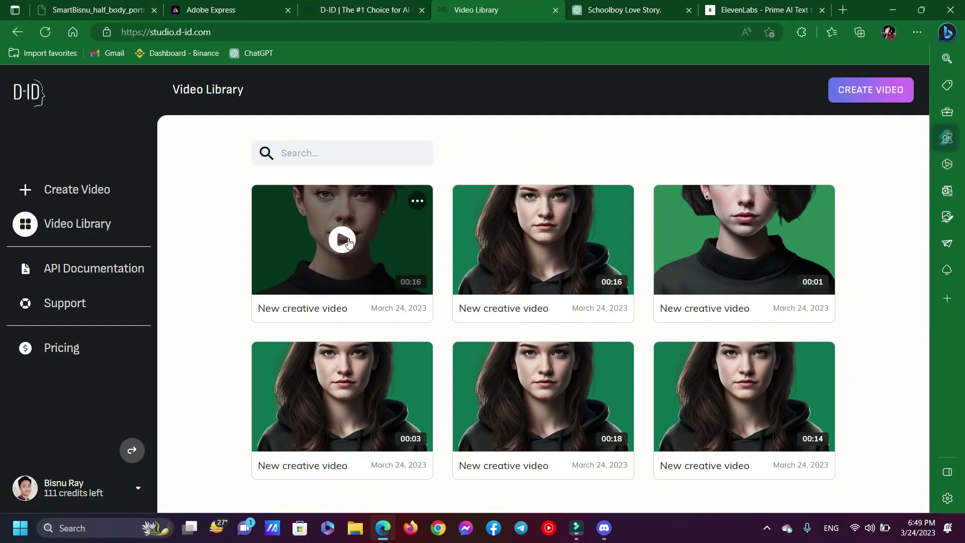
Download the new talking video as New creative video.mp4, then minimize Edge
click(346, 240)
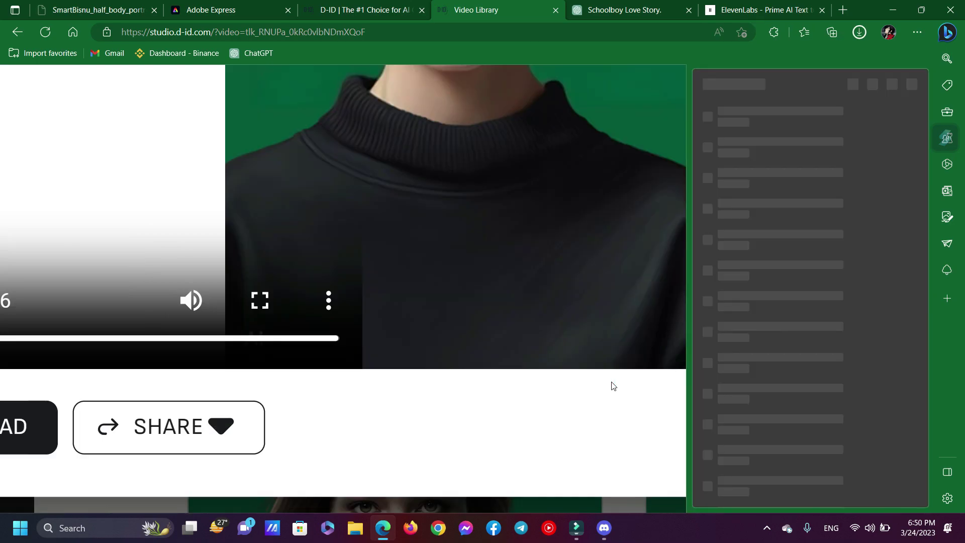
key(ctrl+0)
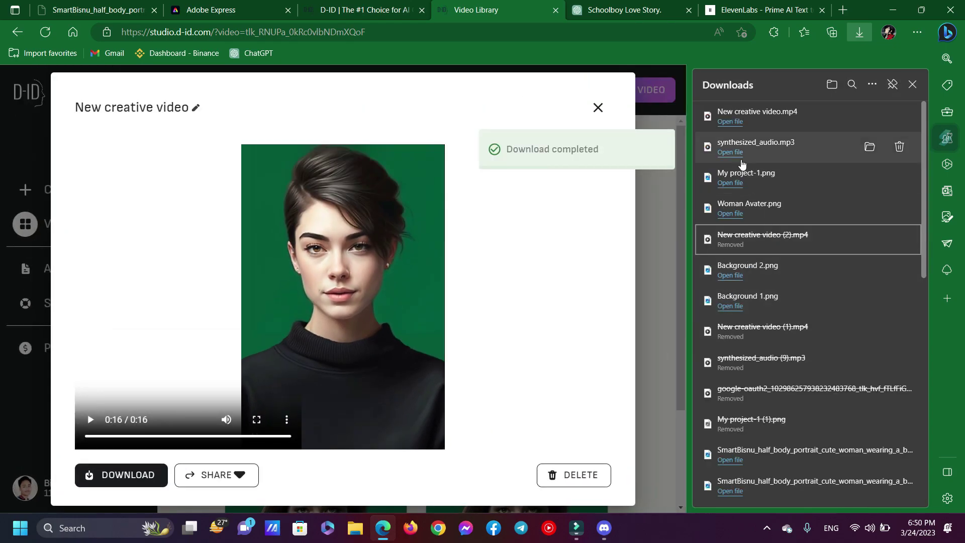
drag(523, 157, 882, 9)
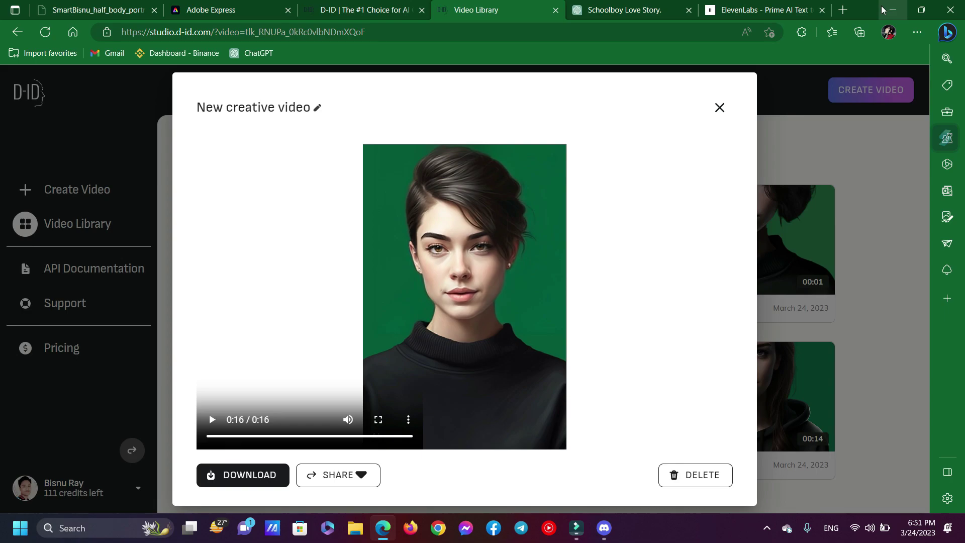
click(883, 9)
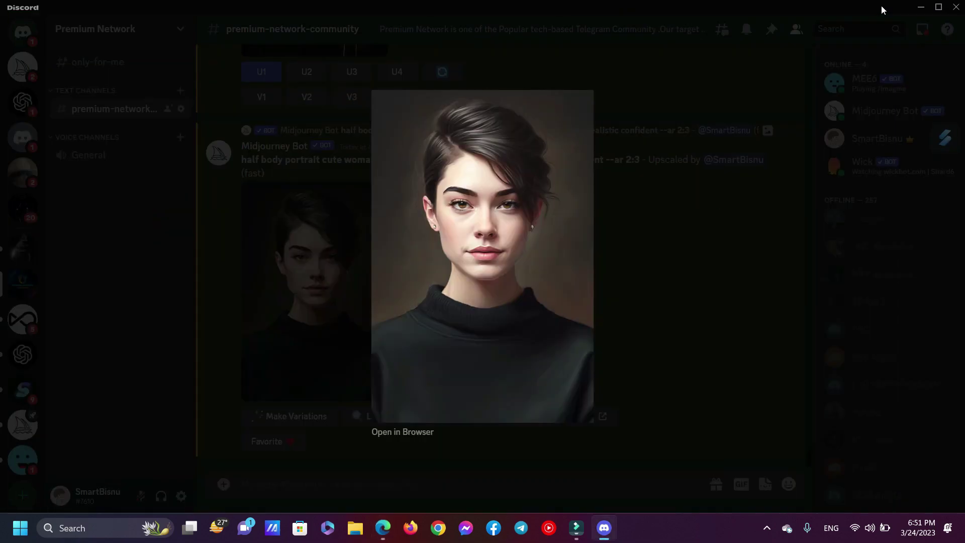
Run Midjourney /imagine with 'a garden beside bird , trees --ar 16:9' and enlarge the grid
click(721, 138)
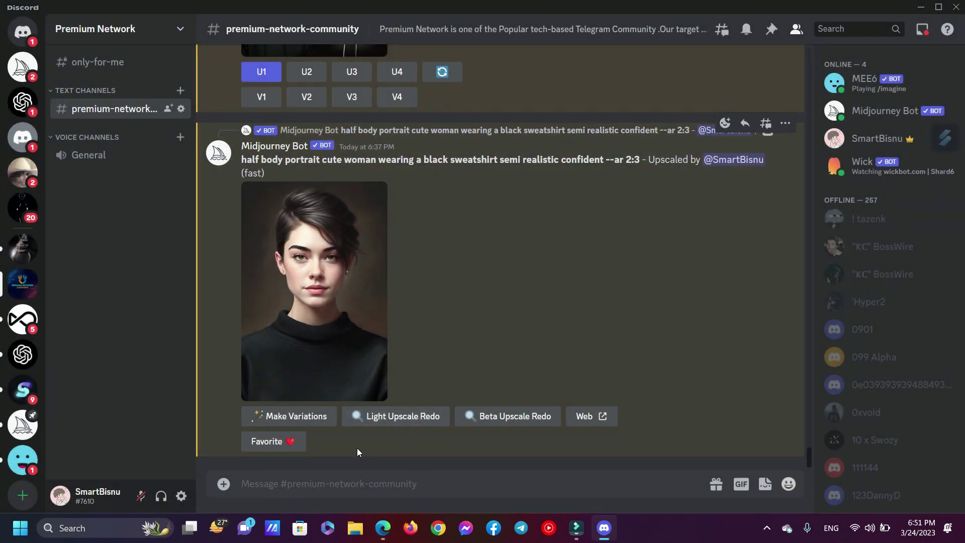
click(315, 473)
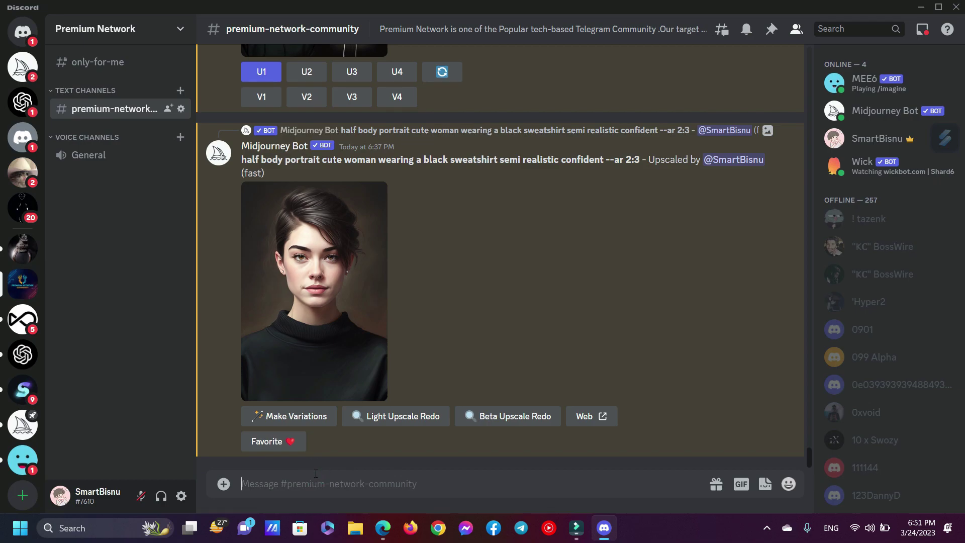
click(847, 115)
click(316, 477)
text(/imag)
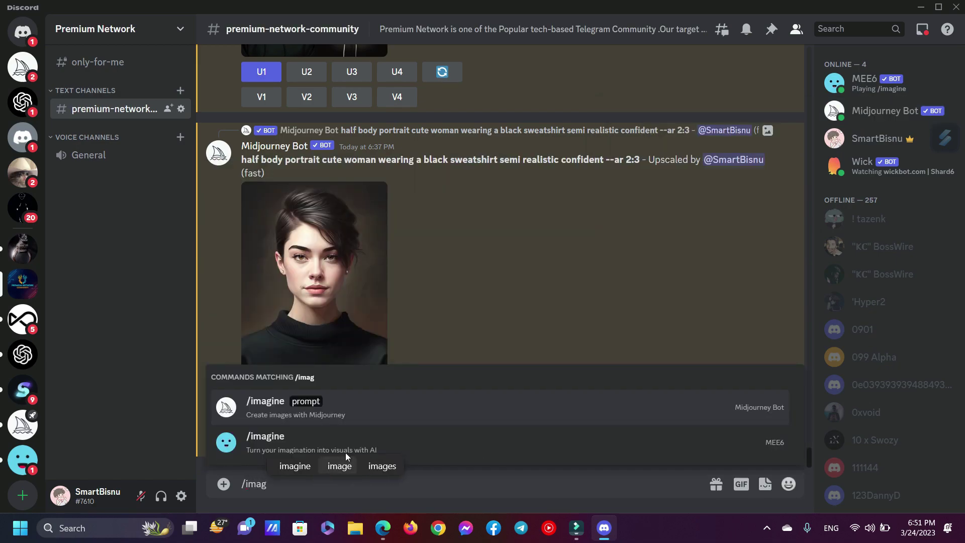
click(332, 414)
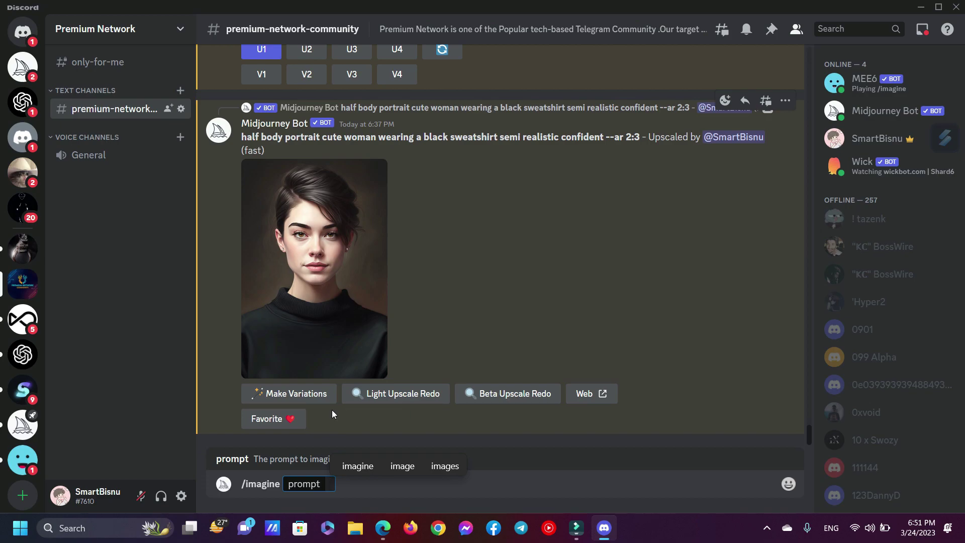
text(a girden)
click(390, 467)
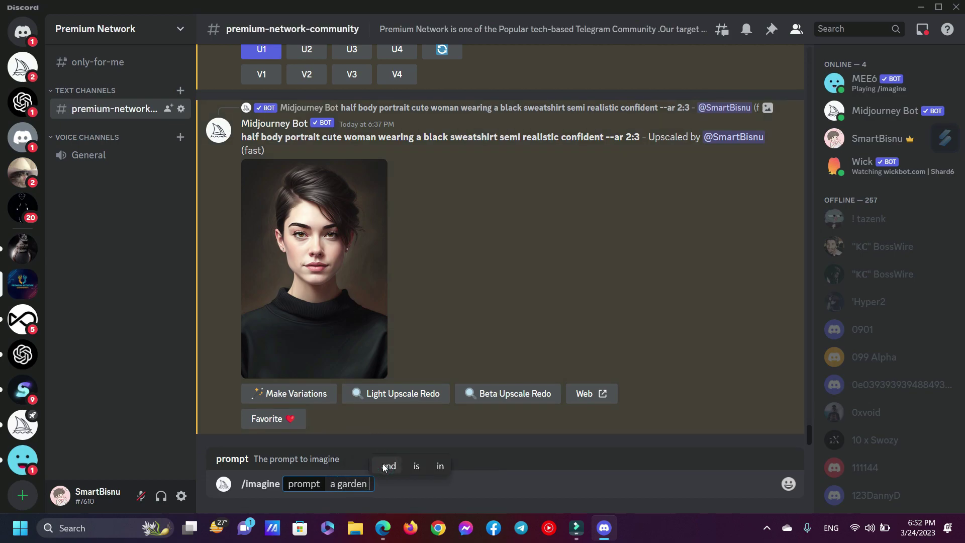
text(beside bird tree)
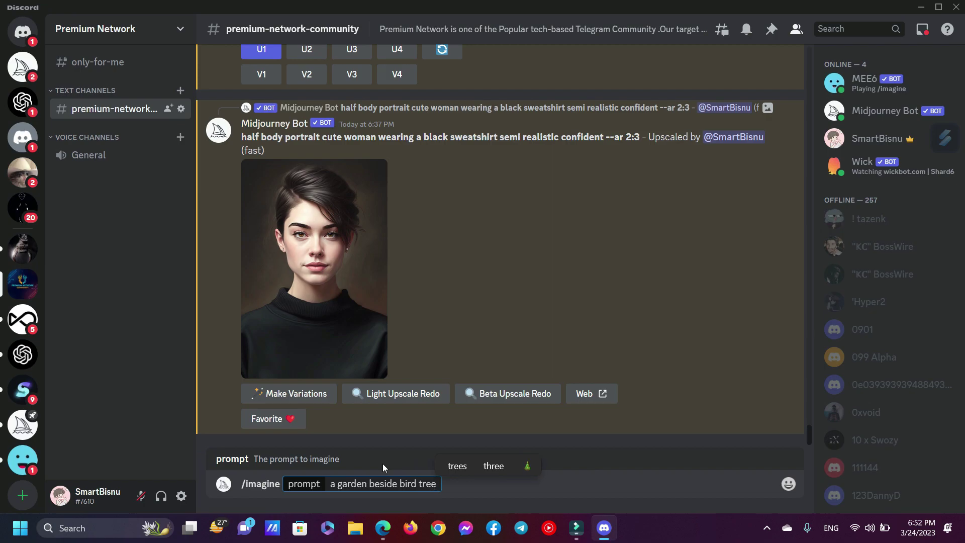
text(s)
key(Left)
key(Left)
key(Left)
text(,)
key(End)
text(--ar )
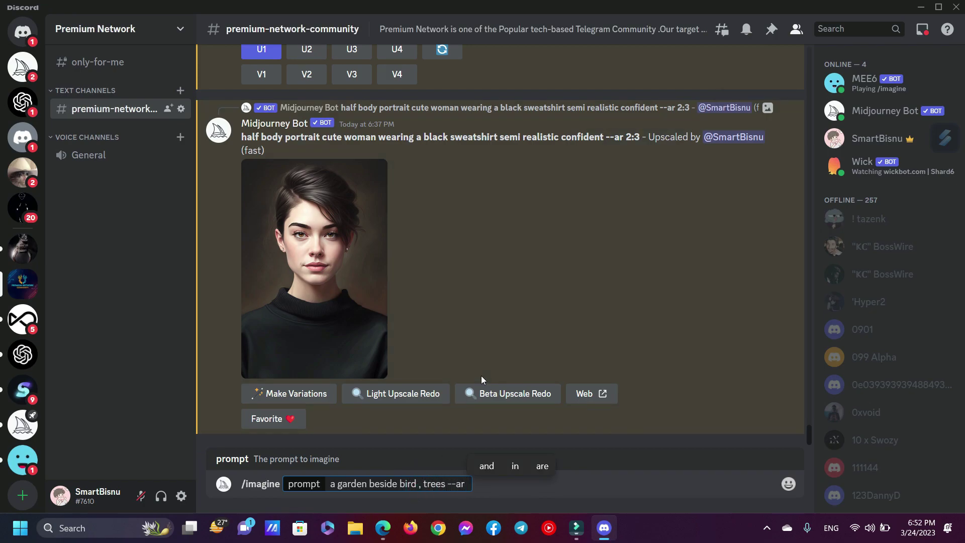
text(16:9)
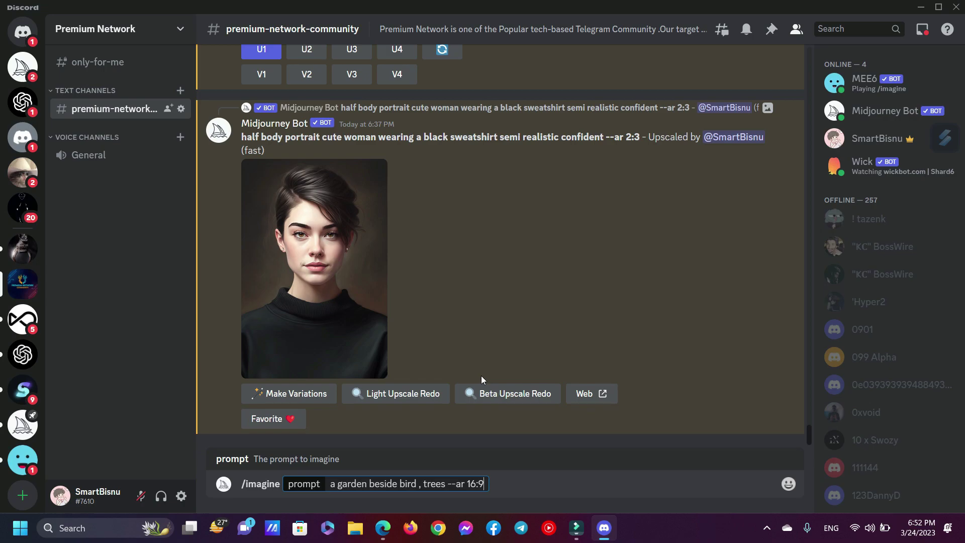
key(Return)
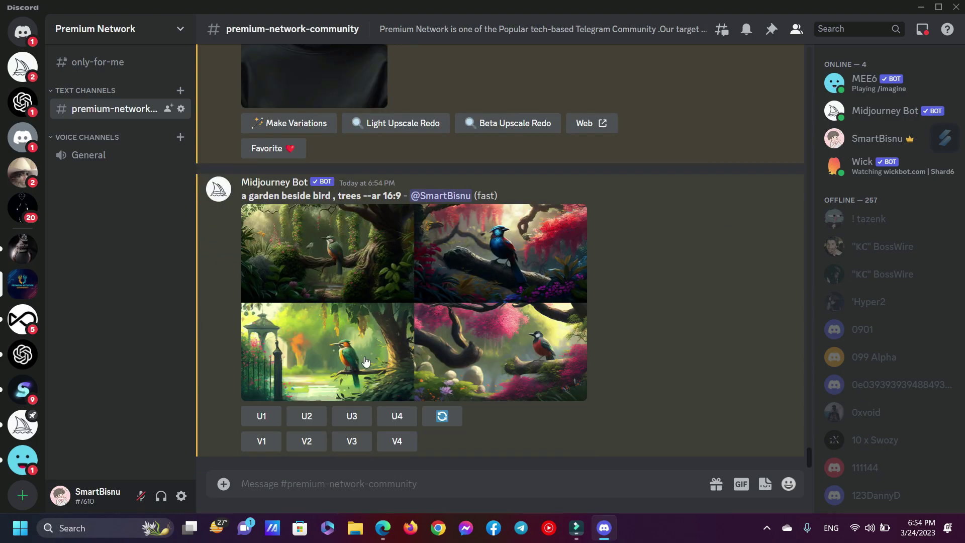
click(408, 367)
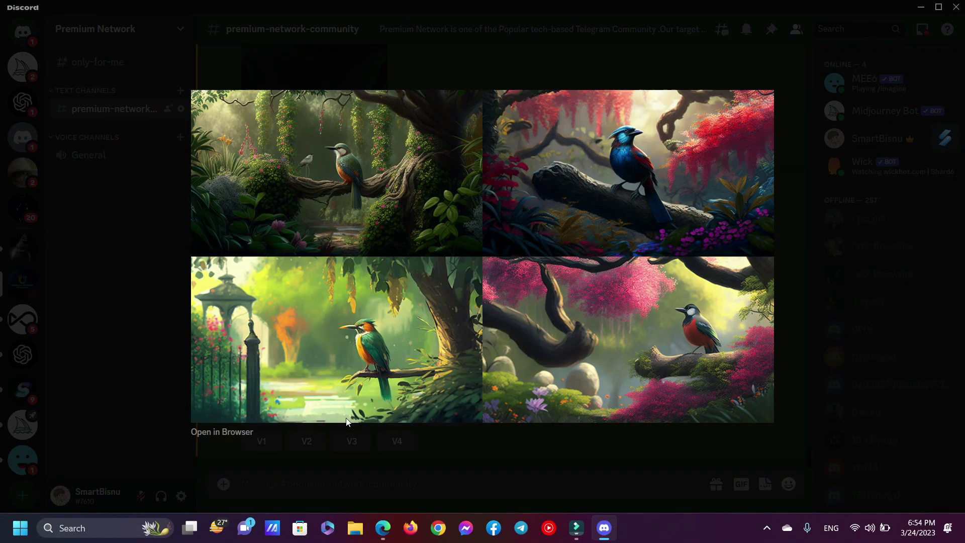
Upscale image U3, the bird beside the gate, and enlarge the upscaled result
click(83, 281)
mouse_move(397, 441)
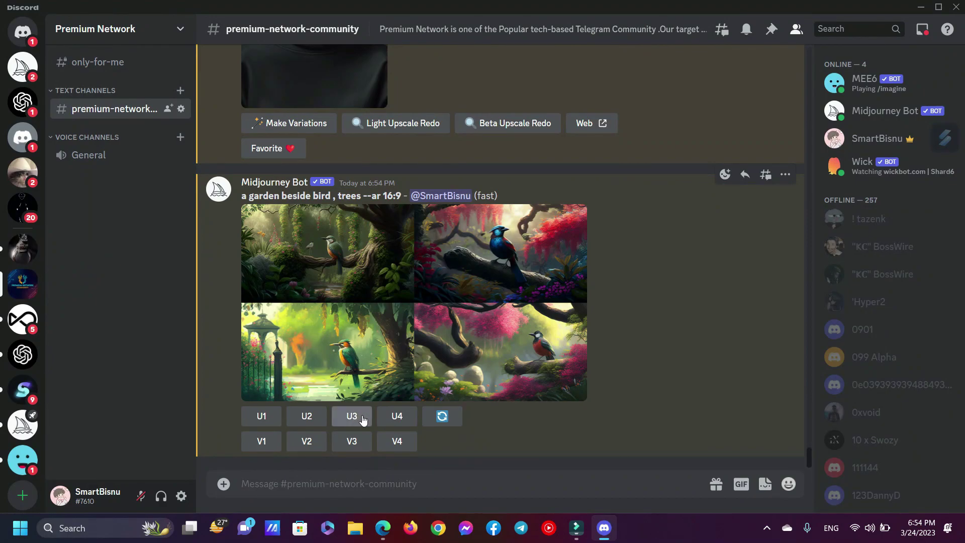
click(360, 417)
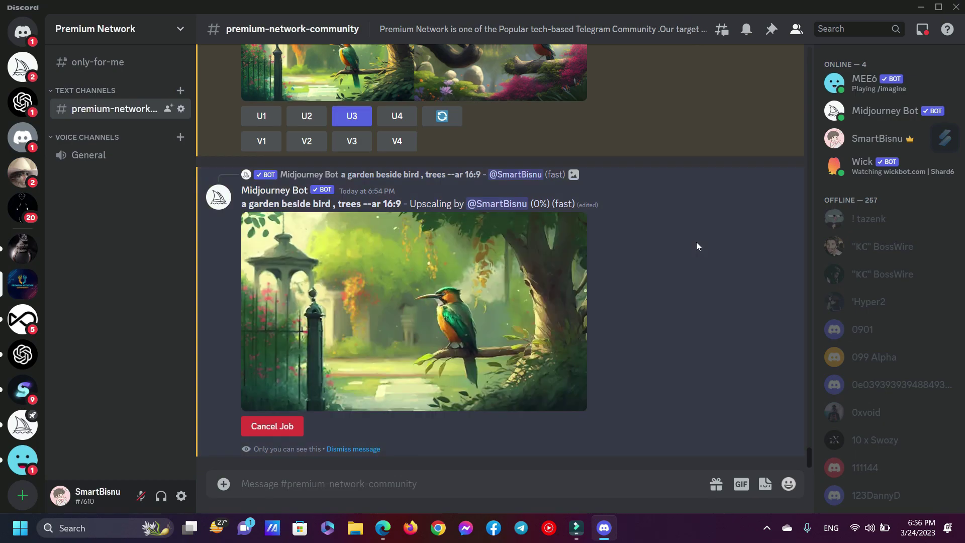
click(395, 290)
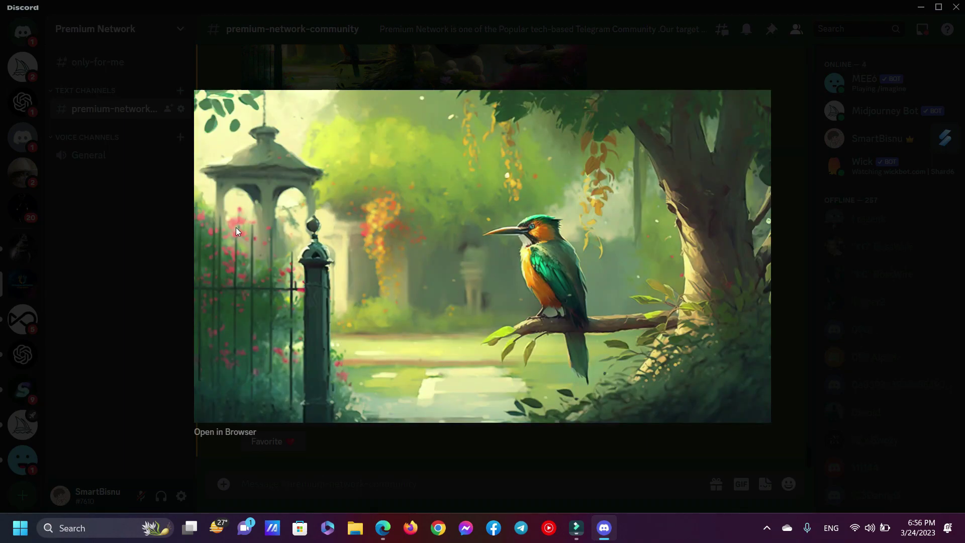
Save the full-size image from Edge as Bird Background.png and close Discord's image viewer
click(251, 433)
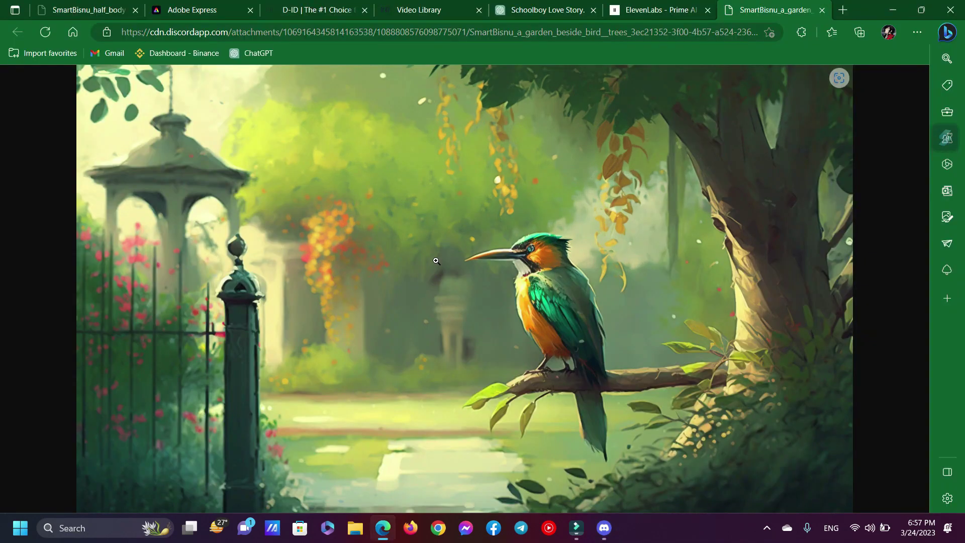
right_click(386, 215)
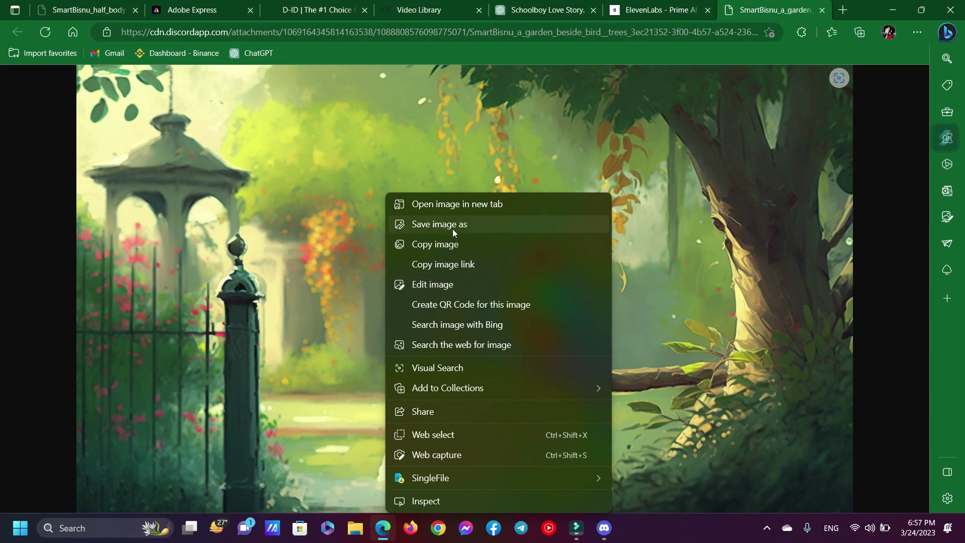
click(453, 229)
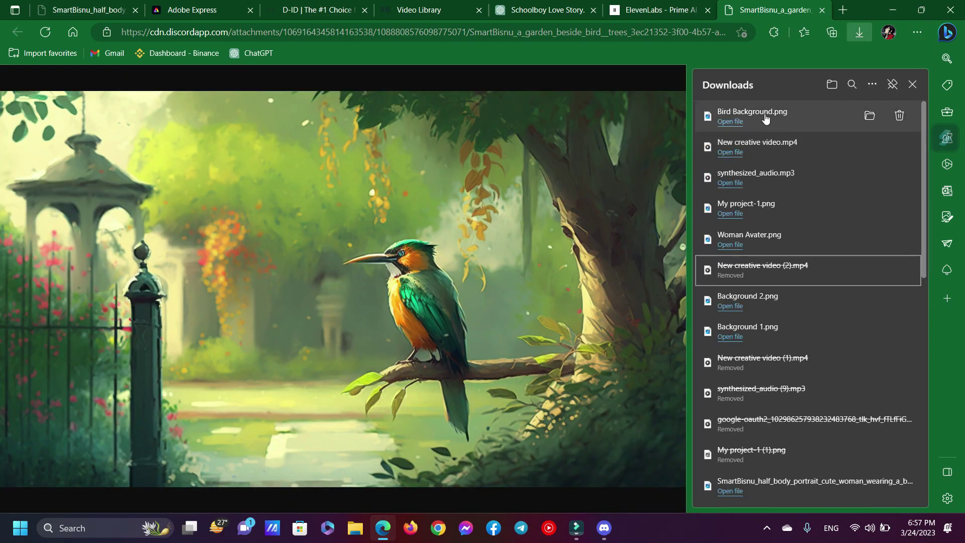
click(888, 5)
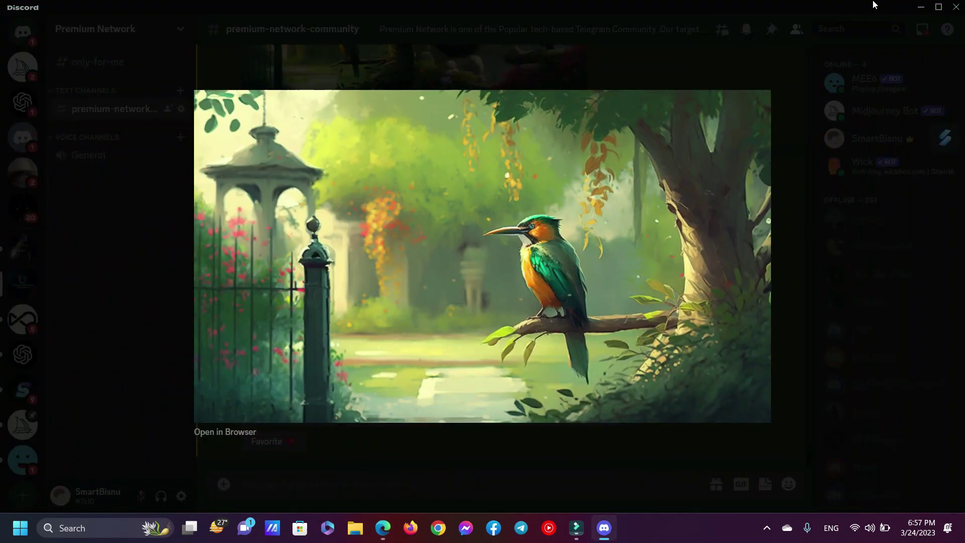
click(793, 113)
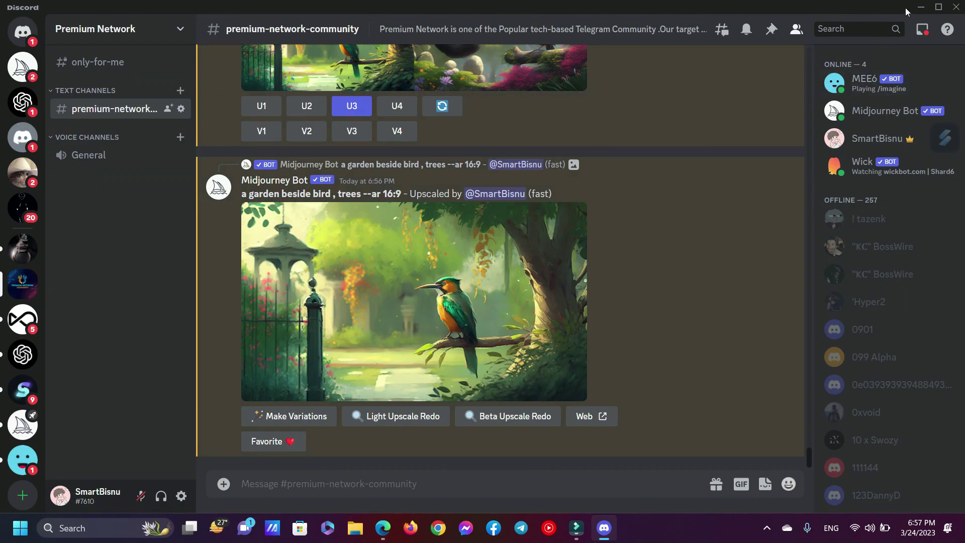
Launch Filmora and import Bird Background.png from Edge's downloads into Project Media
click(920, 7)
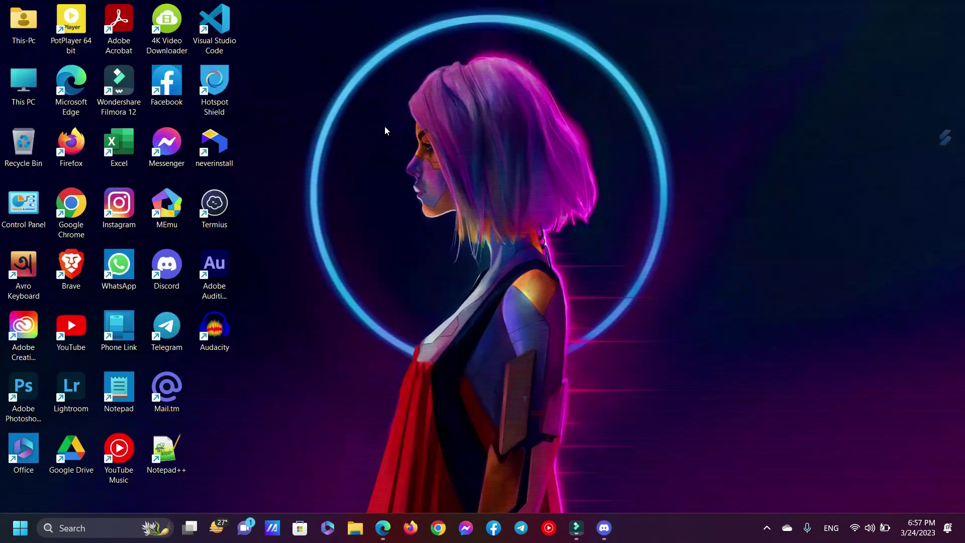
double_click(117, 94)
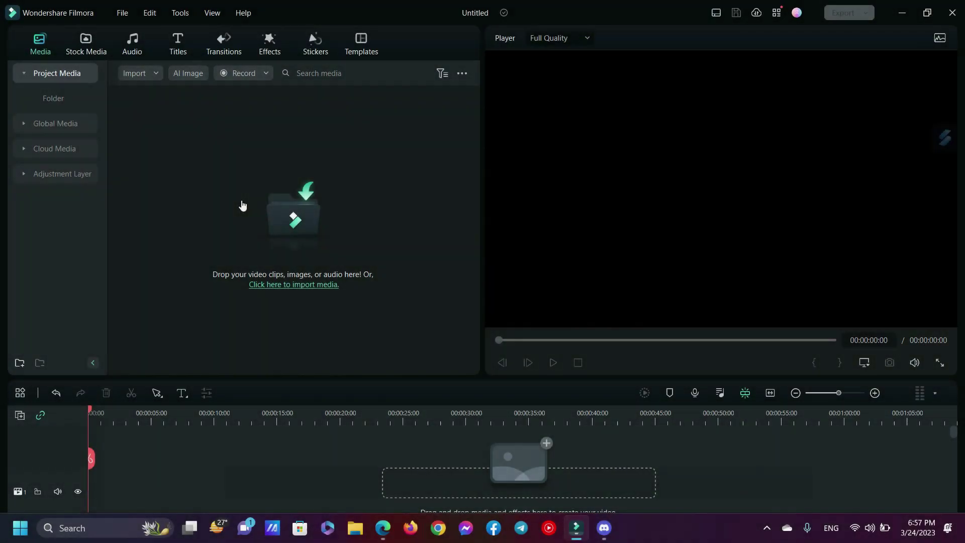
click(383, 528)
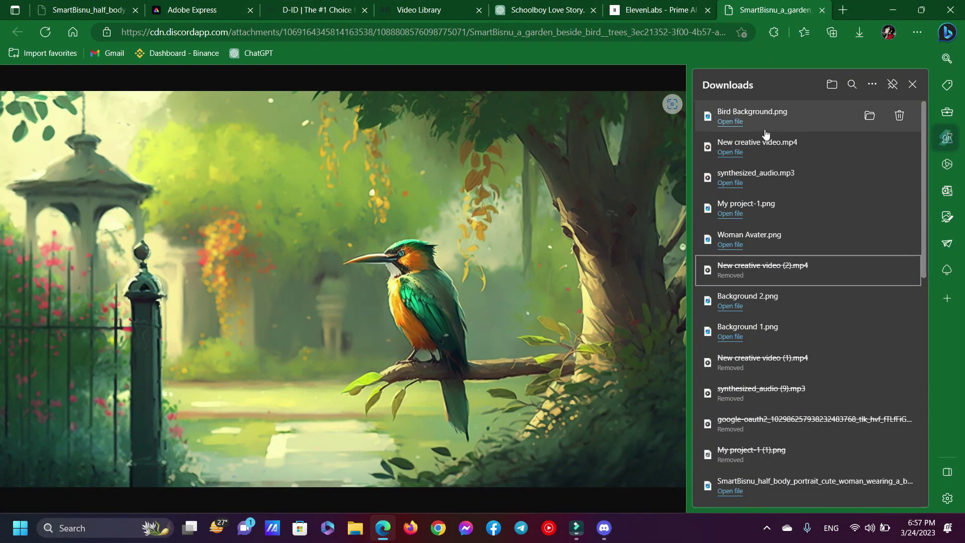
drag(760, 131, 581, 526)
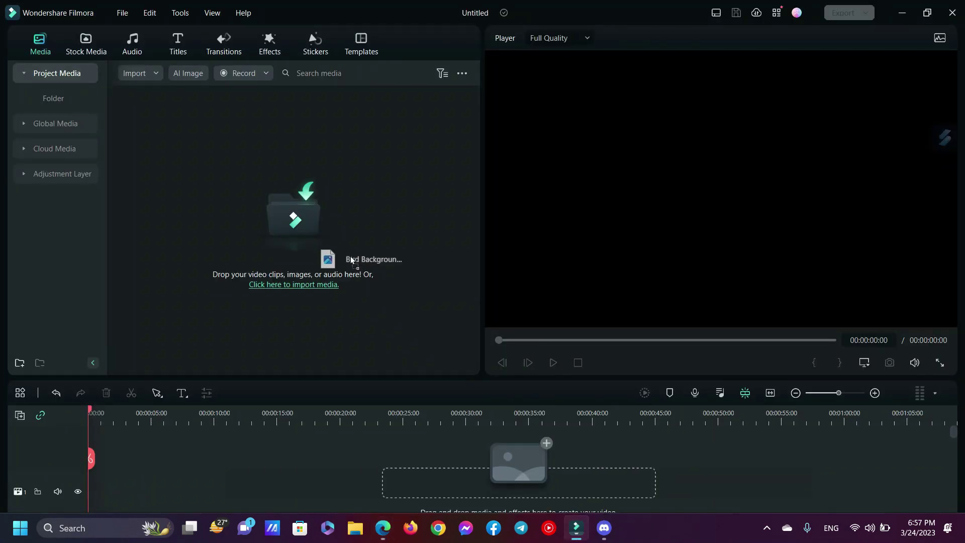
drag(582, 526, 338, 243)
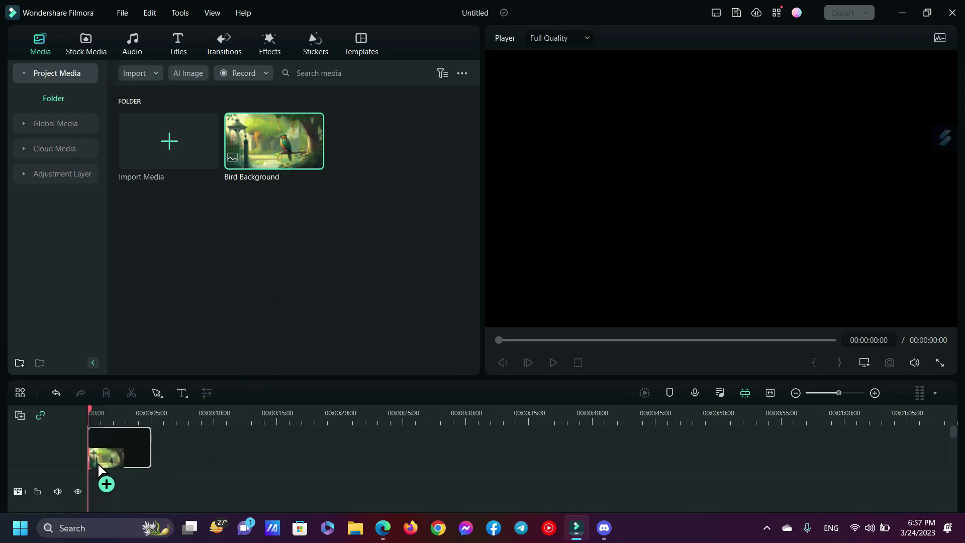
Place Bird Background on the timeline, stretch it to about 1:00, and lock its track
mouse_move(286, 163)
mouse_down()
mouse_move(98, 471)
mouse_move(108, 454)
mouse_up()
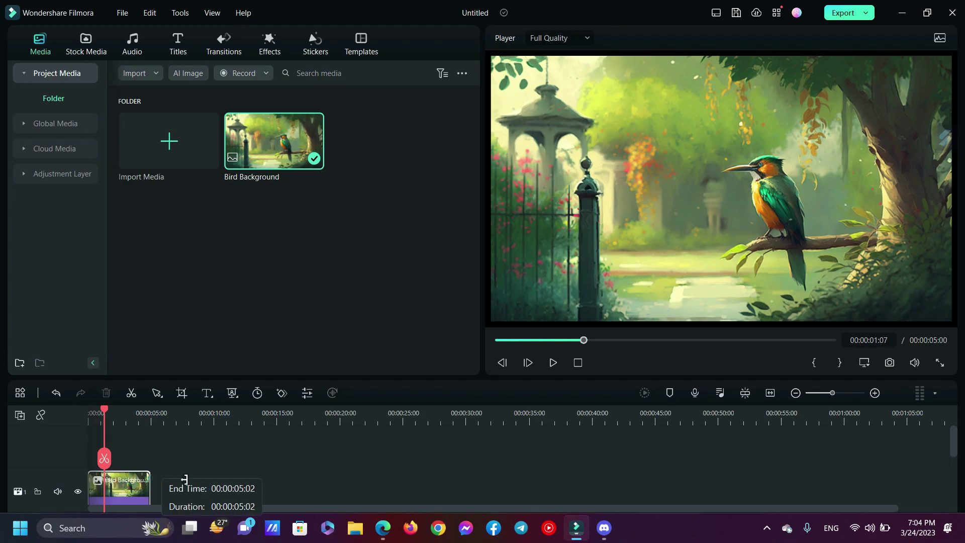
drag(184, 480, 674, 488)
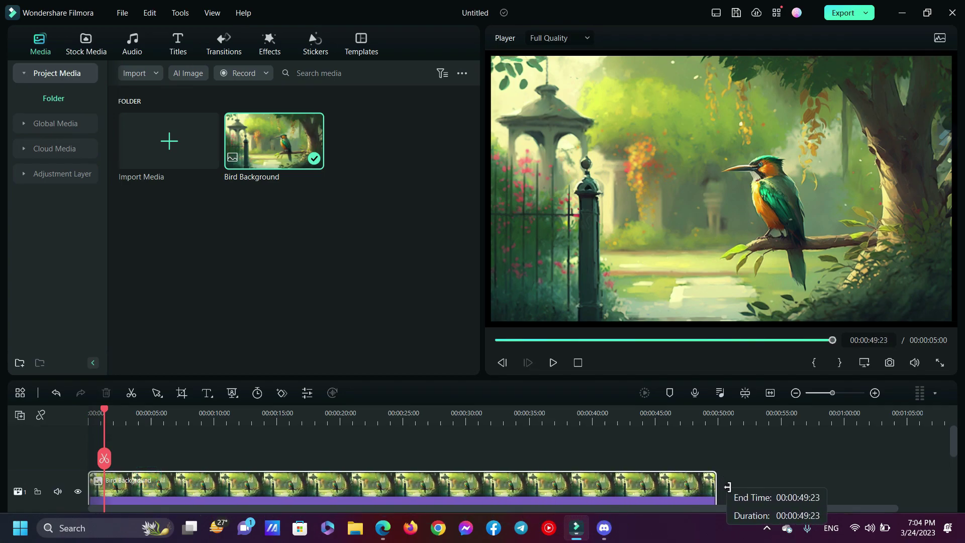
drag(674, 487, 834, 484)
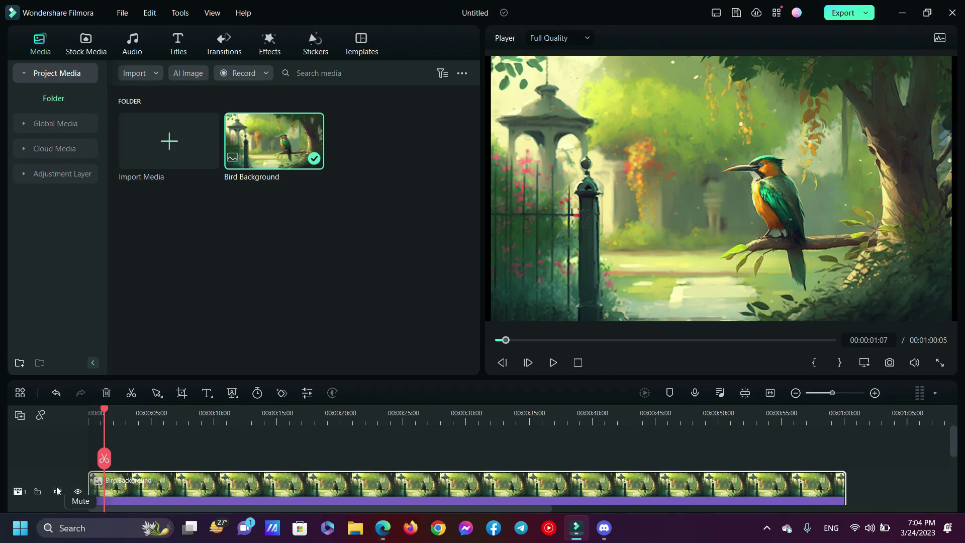
click(39, 491)
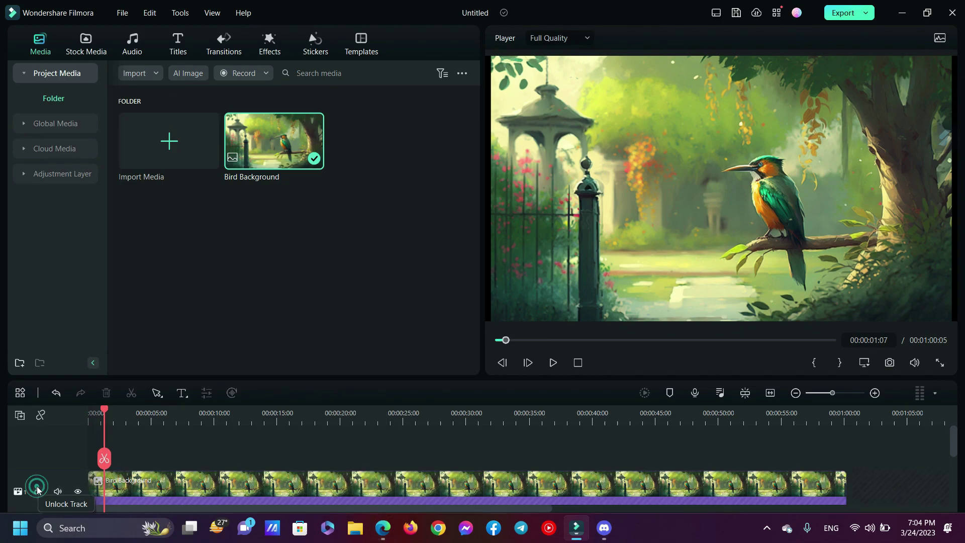
Drop New creative video.mp4 onto track 2 at 0:00 and return the playhead to the start
click(382, 530)
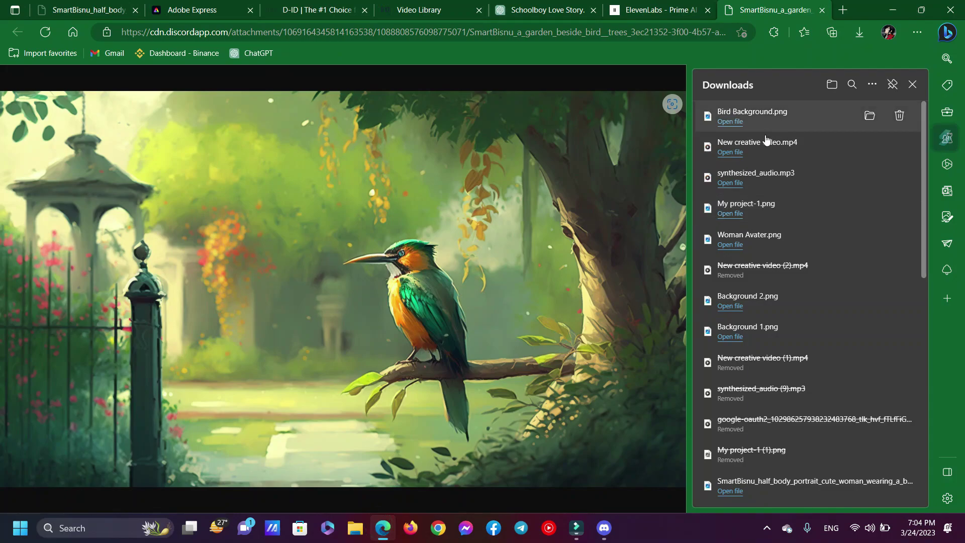
click(578, 530)
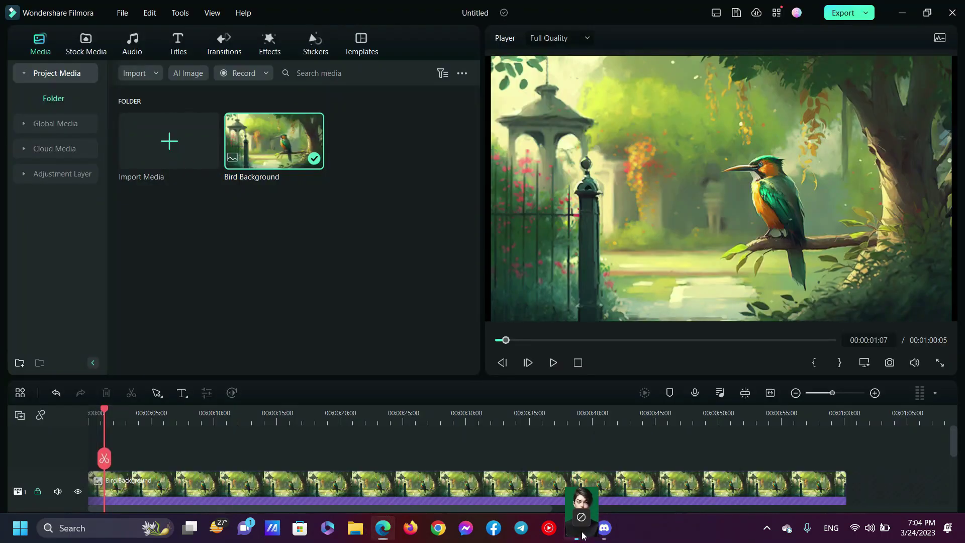
drag(583, 536, 149, 451)
drag(205, 469, 146, 446)
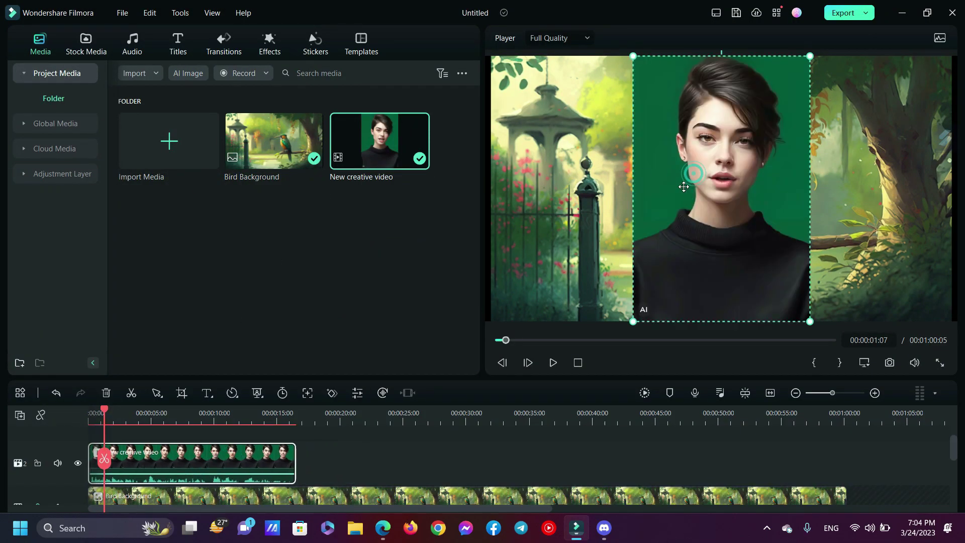
click(438, 452)
scroll(439, 452, down, 2)
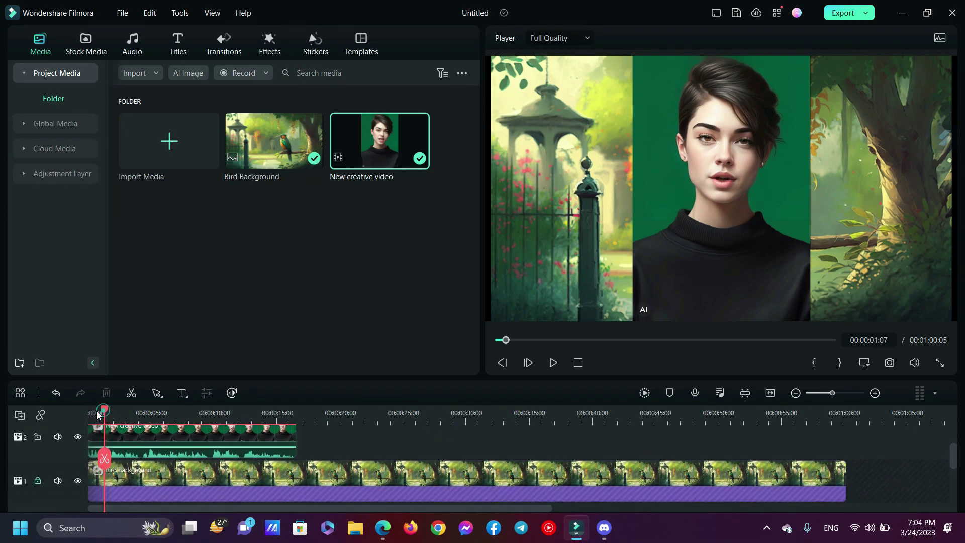
drag(97, 414, 71, 418)
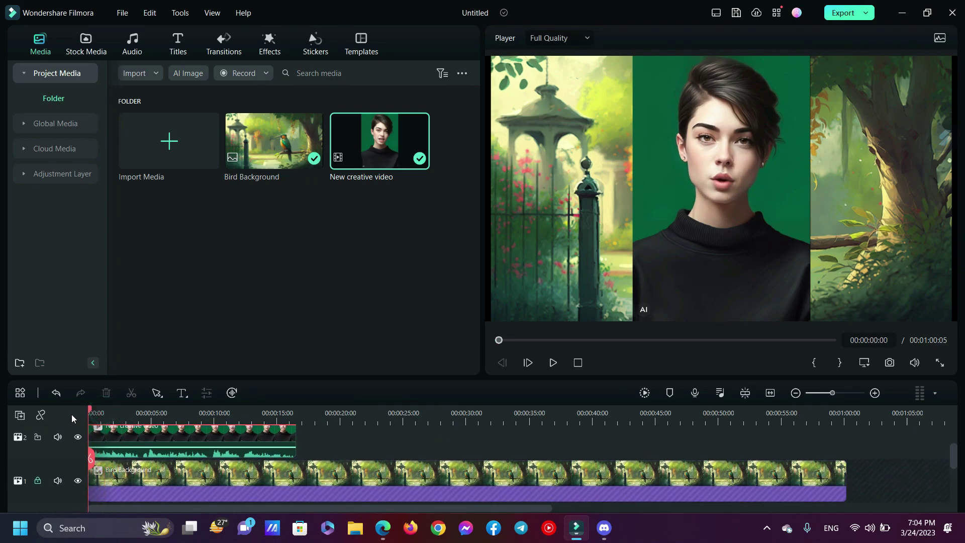
Enable Chroma Key on the woman's clip, raise the Offset, and confirm with OK
click(688, 234)
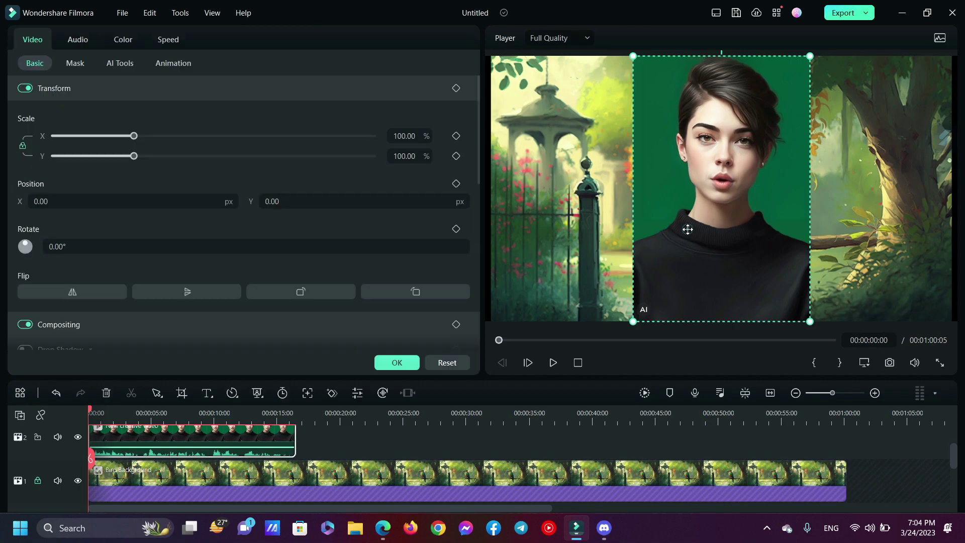
click(124, 65)
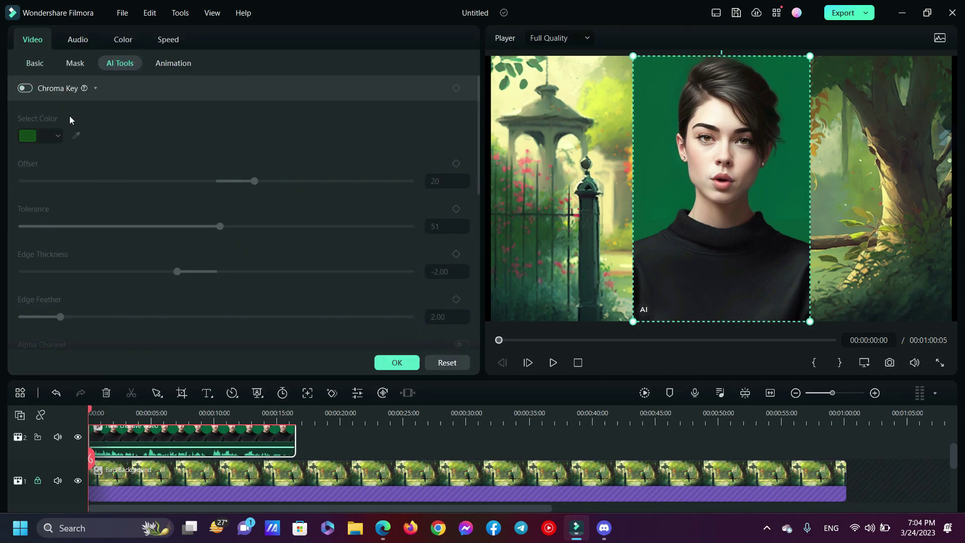
click(25, 89)
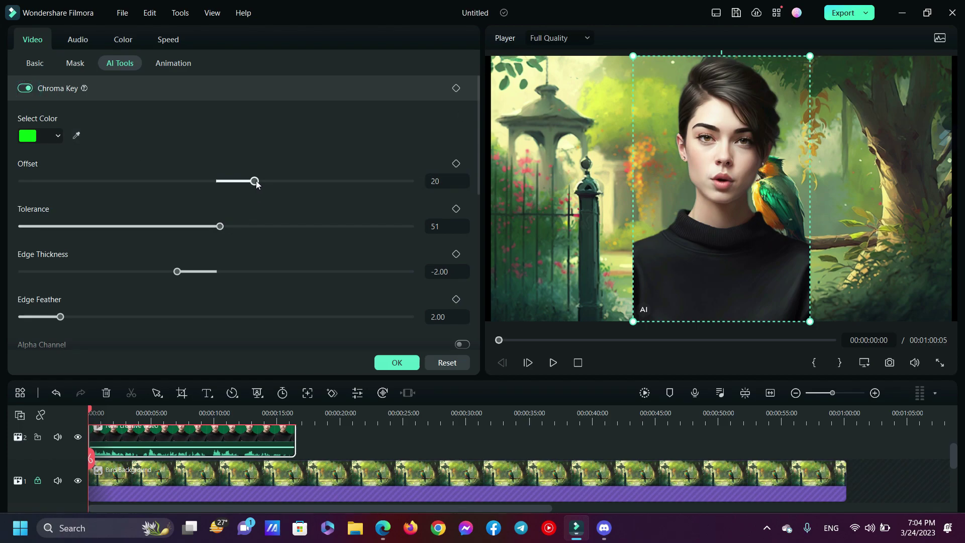
drag(258, 182, 358, 182)
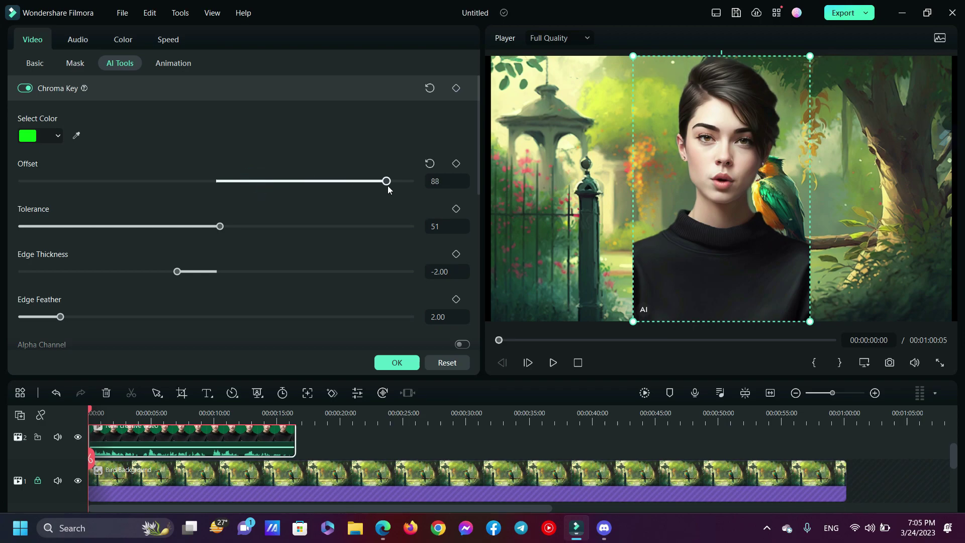
scroll(263, 278, down, 3)
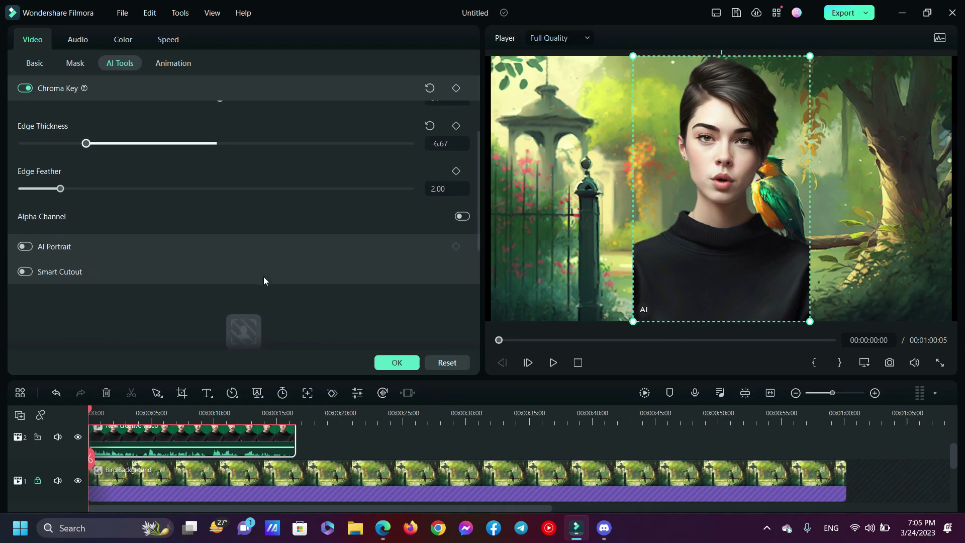
click(388, 361)
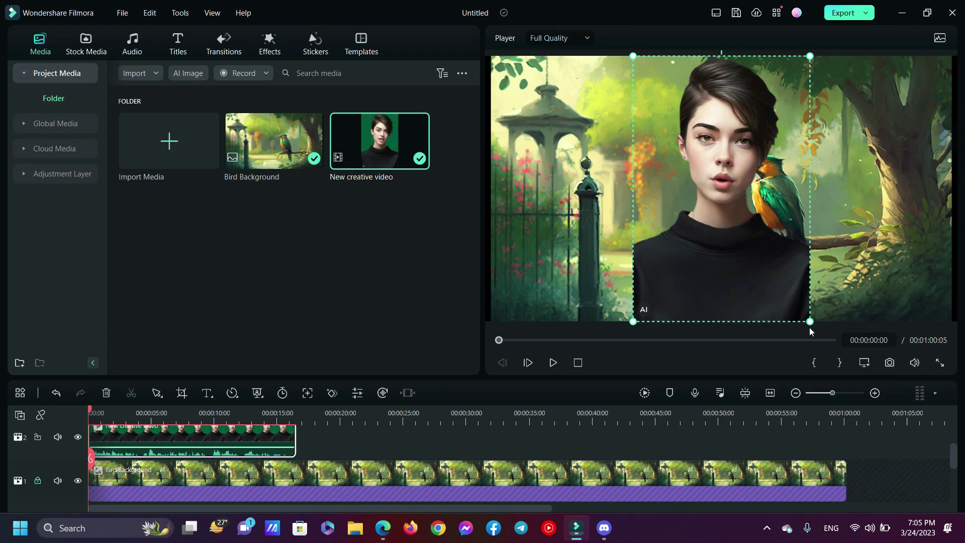
Shrink the keyed woman's overlay and position her at the frame bottom beside the bird
drag(810, 322, 774, 266)
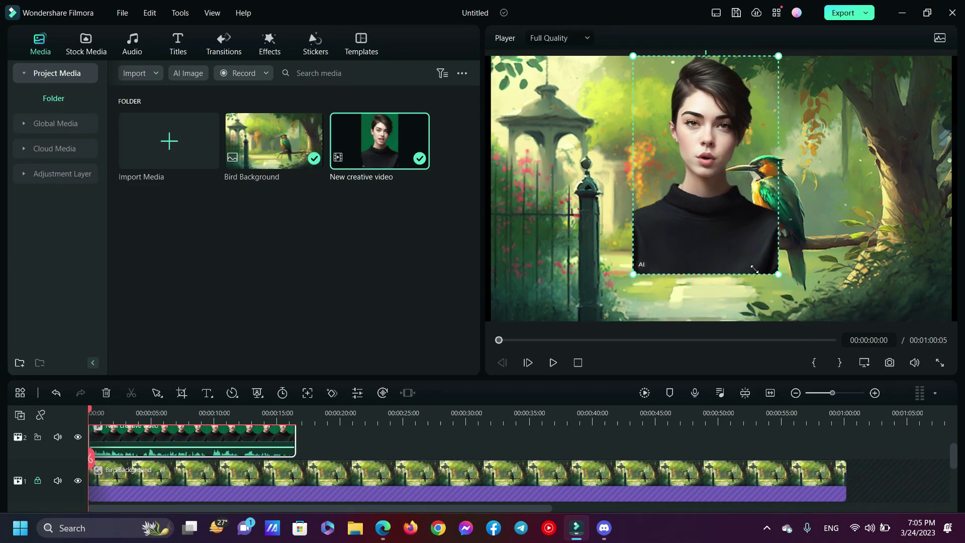
drag(731, 226, 728, 283)
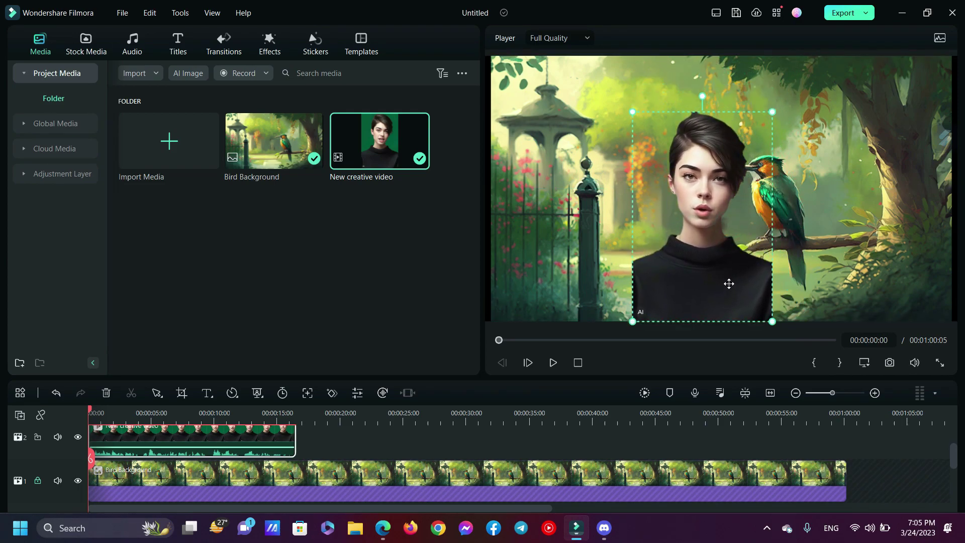
click(830, 289)
click(697, 287)
drag(772, 322, 781, 323)
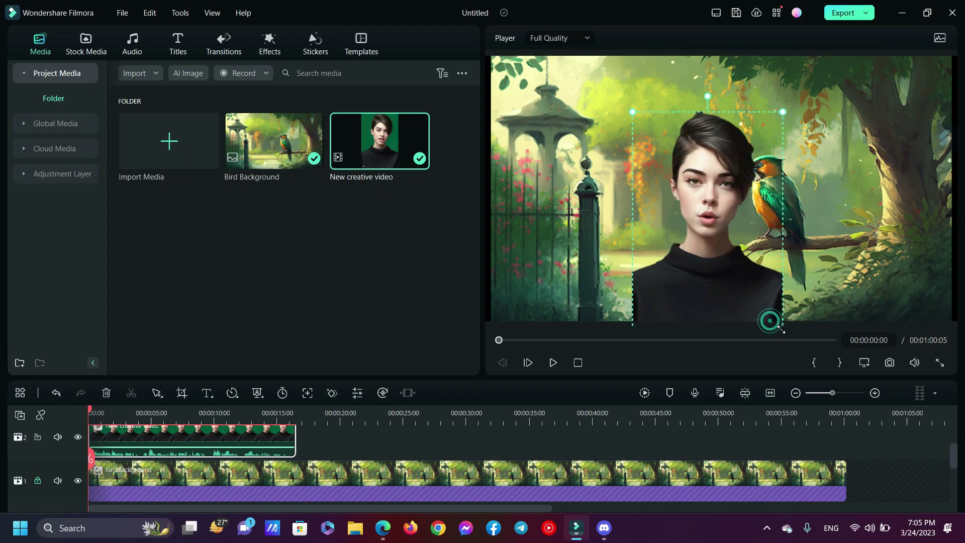
drag(741, 285, 740, 276)
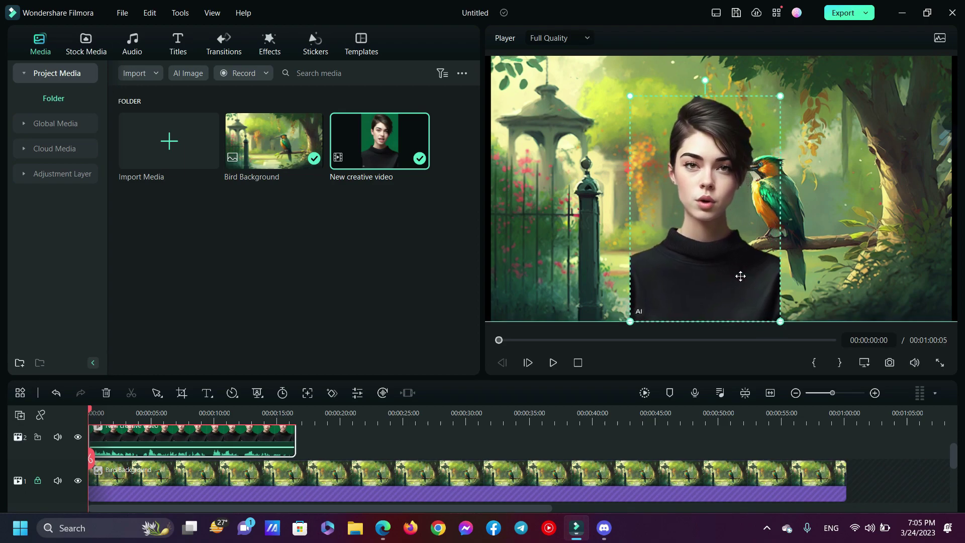
click(805, 294)
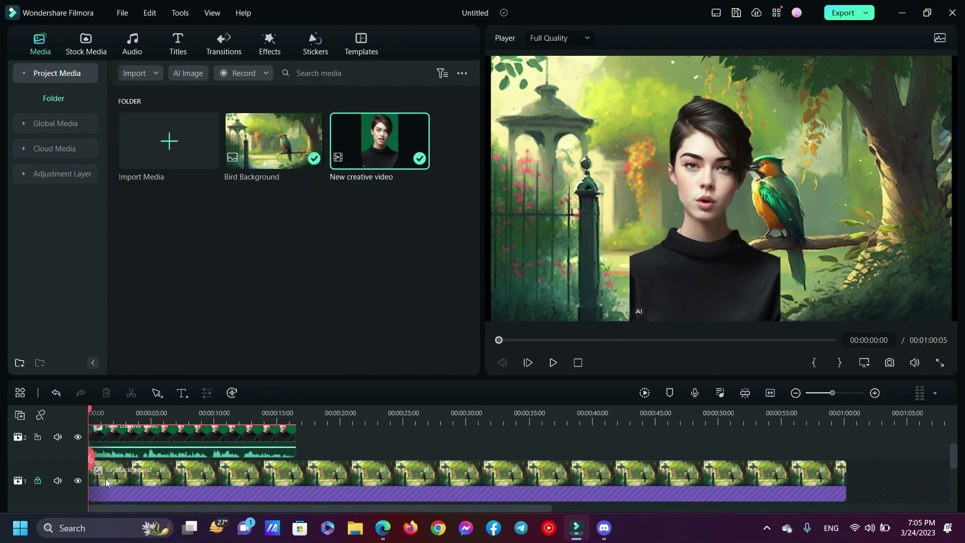
Trim the Bird Background to the 16-second woman clip's end and play the composite
click(37, 481)
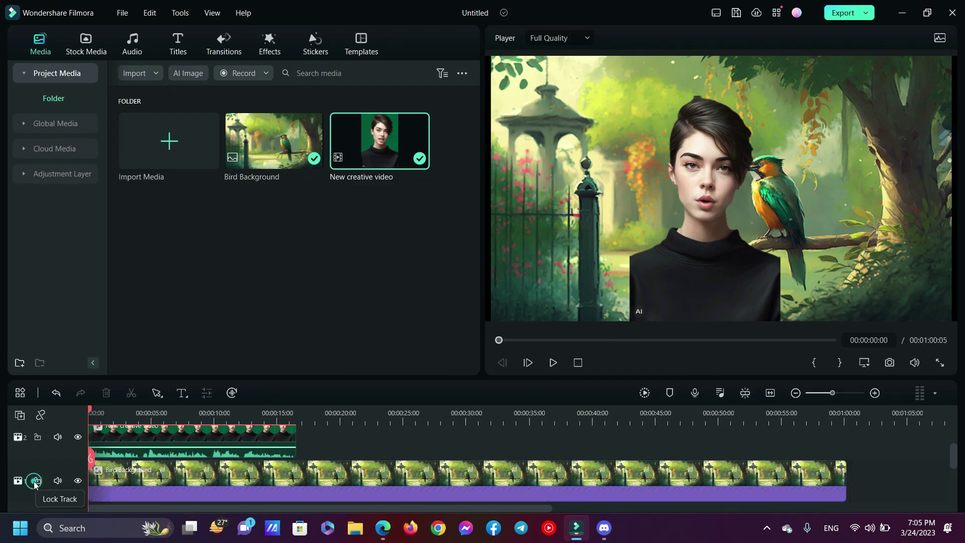
click(280, 444)
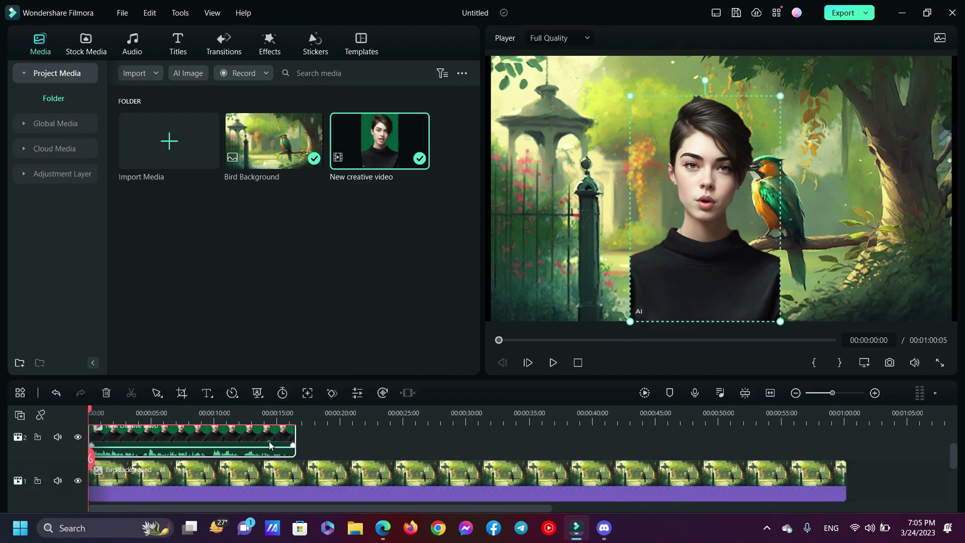
click(294, 419)
click(294, 457)
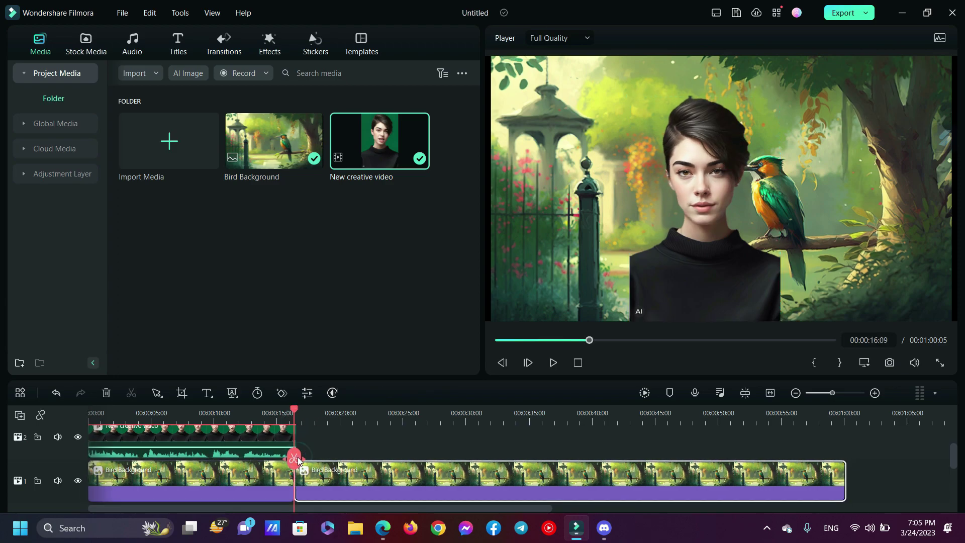
key(Delete)
key(space)
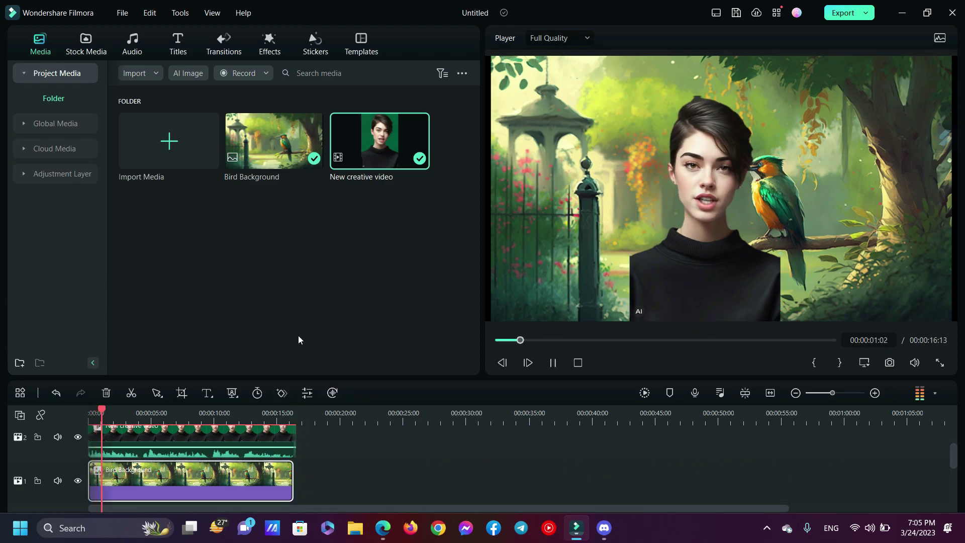
key(XF86AudioLowerVolume)
key(XF86AudioLowerVolume)
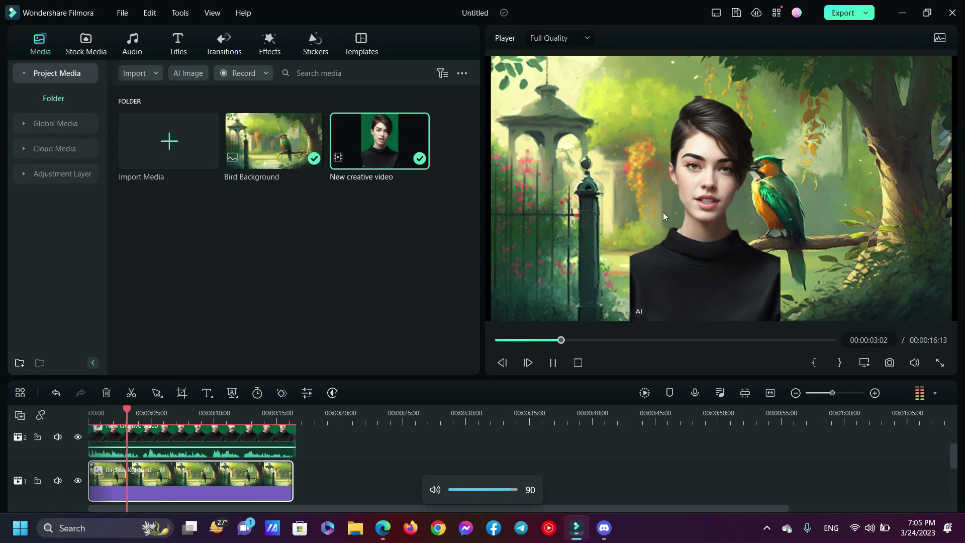